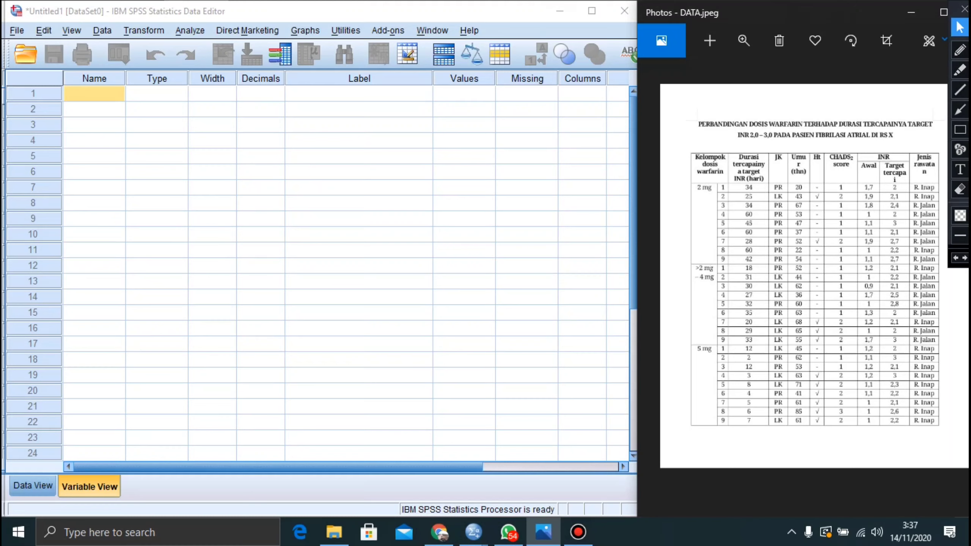
Draw a red rectangle around the whole warfarin data table in the DATA.jpeg image.
click(960, 130)
mouse_move(668, 102)
mouse_down()
mouse_move(702, 102)
mouse_move(863, 155)
mouse_move(961, 330)
mouse_move(958, 447)
mouse_up()
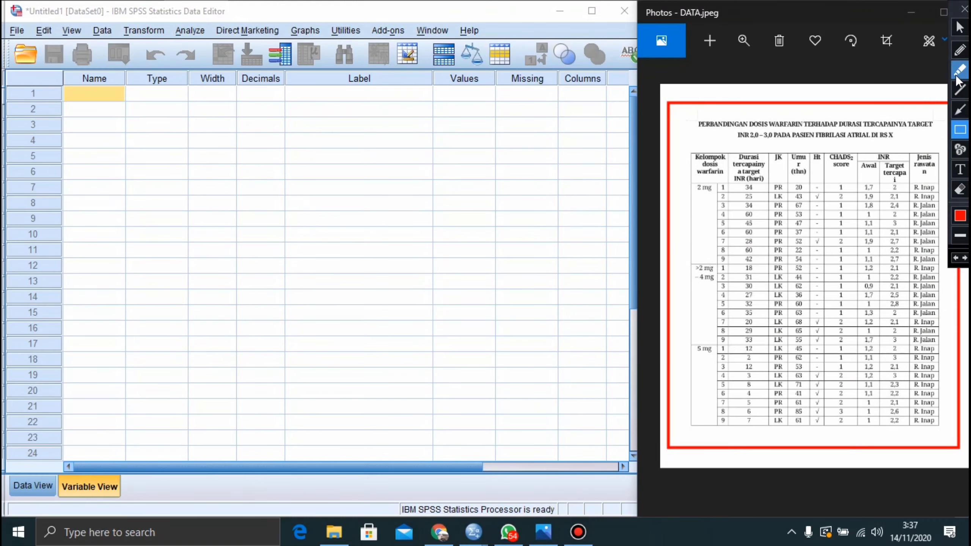
click(960, 27)
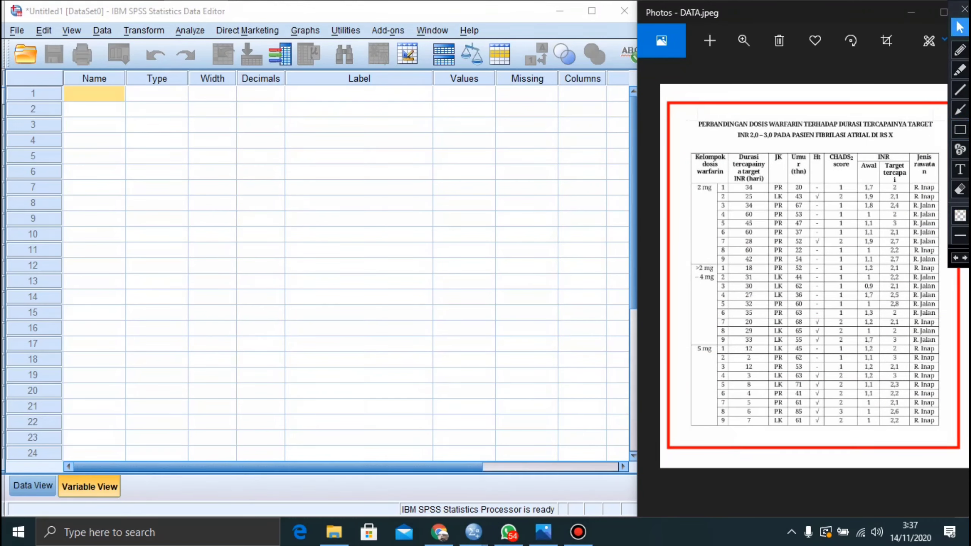
Place numbered markers 1 to 5 on the dose group, duration, JK, Umur and Jenis rawatan column headers of the data table.
click(959, 149)
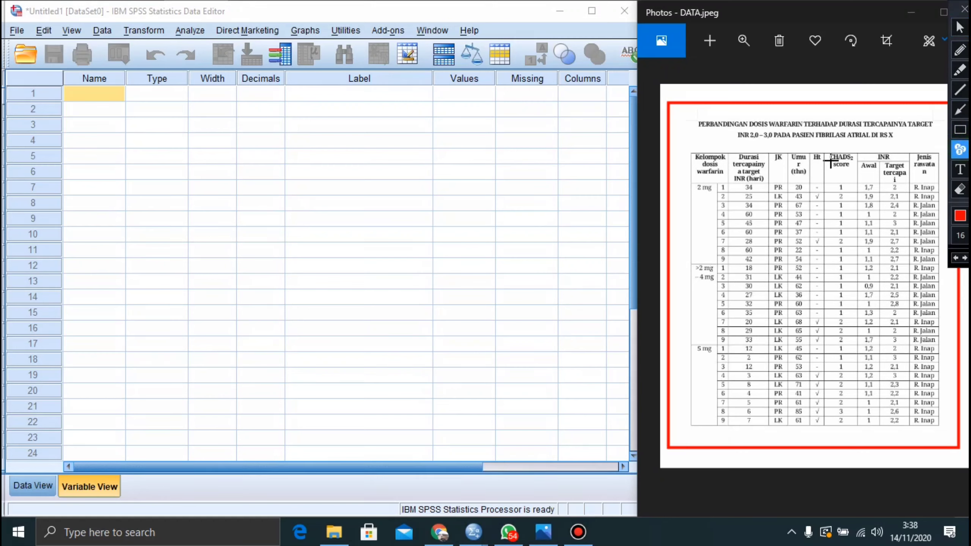
click(691, 167)
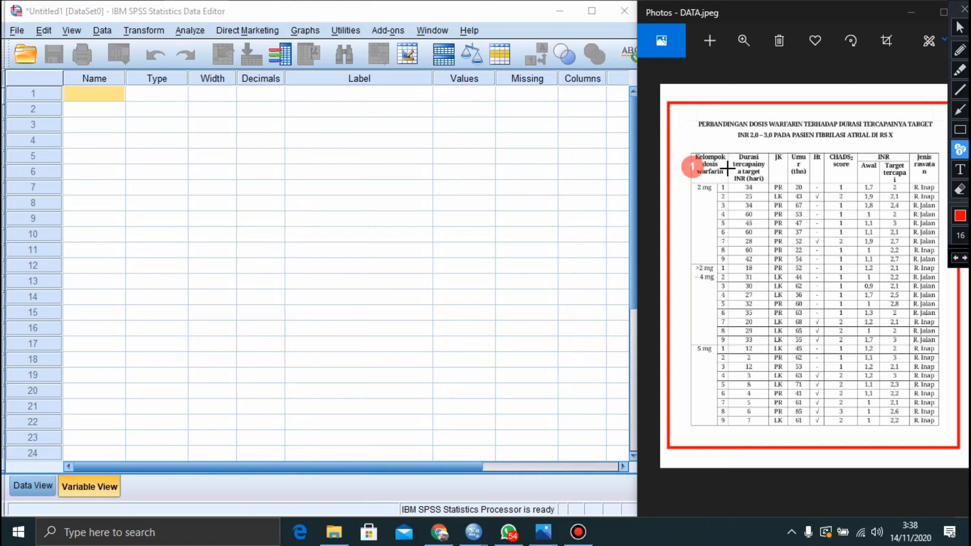
click(728, 167)
click(769, 167)
click(788, 168)
click(913, 167)
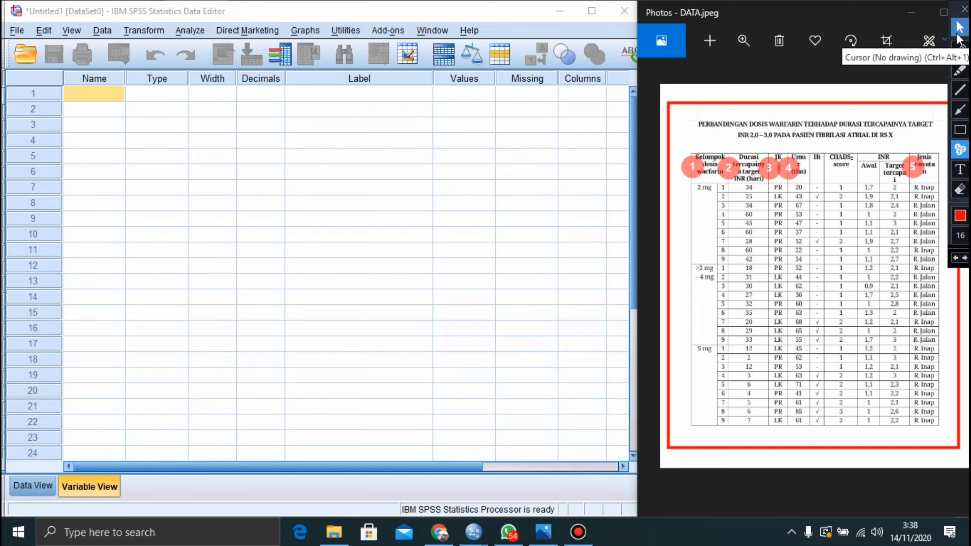
Underline the Variable View label with a short red line, and return to the normal cursor.
click(960, 91)
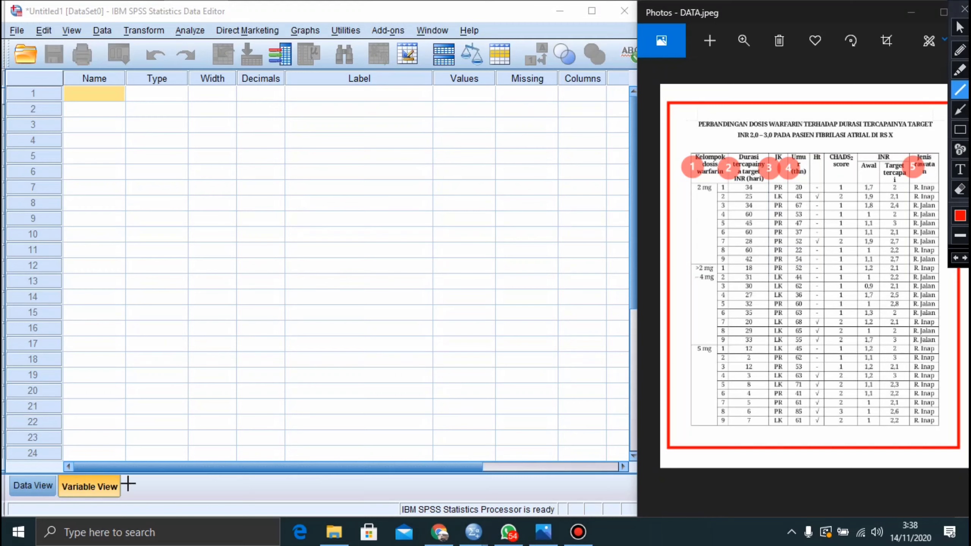
drag(56, 500, 120, 500)
click(956, 32)
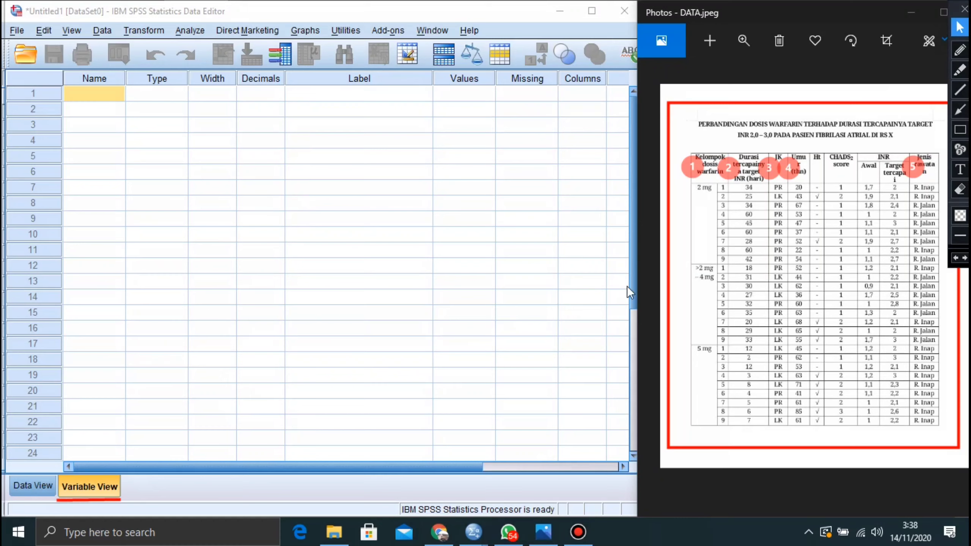
click(960, 131)
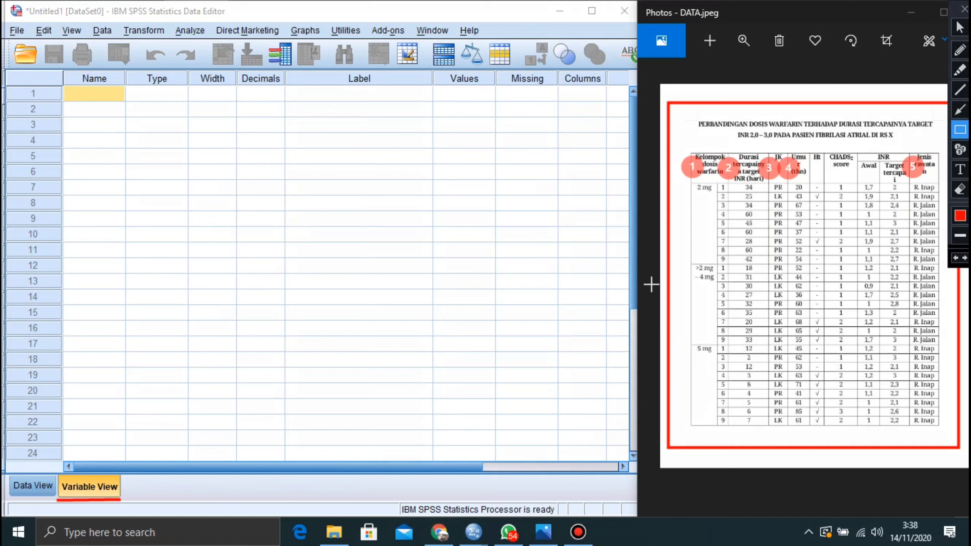
click(960, 27)
Define five variables in rows 1 to 5 named Dosis, Durasi, JK, Umur and Rawatan.
click(102, 99)
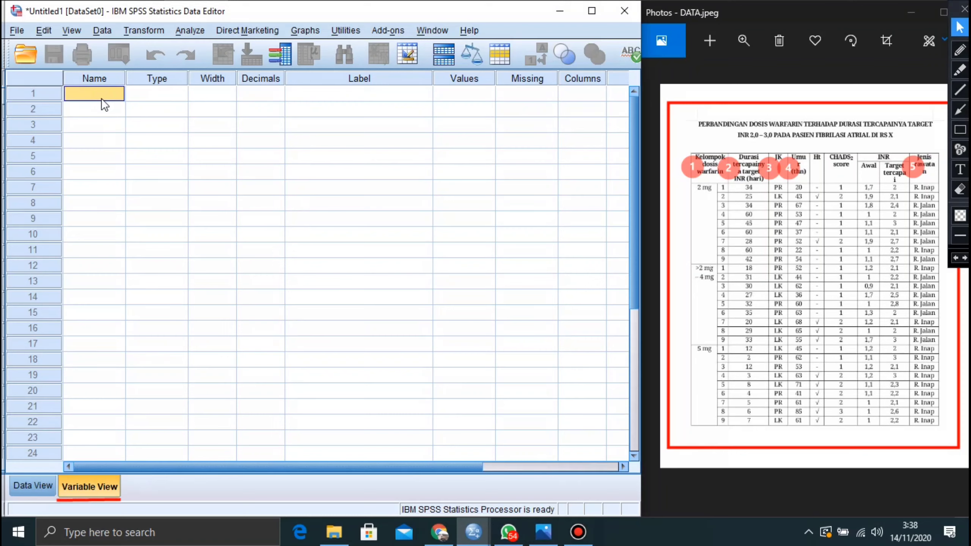
text(Dosis)
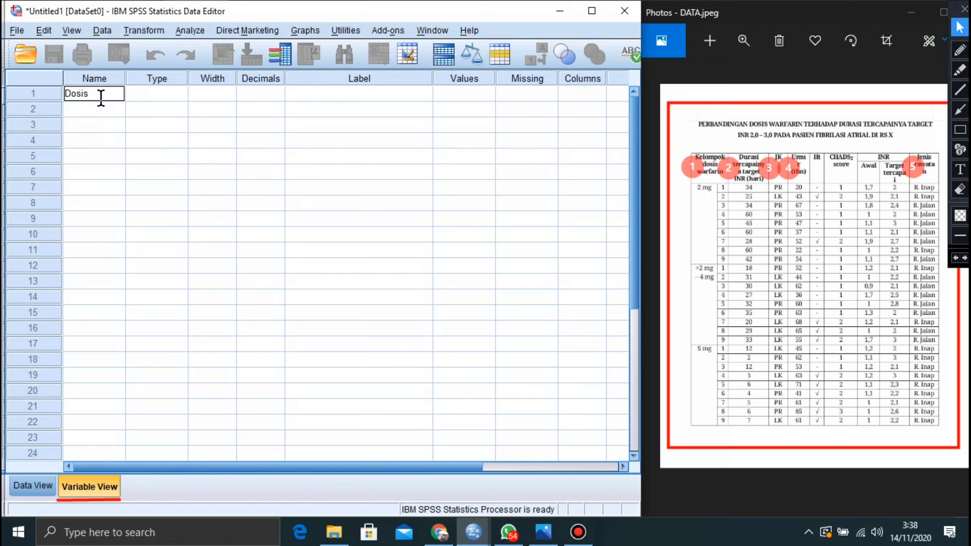
key(Return)
text(Durasi)
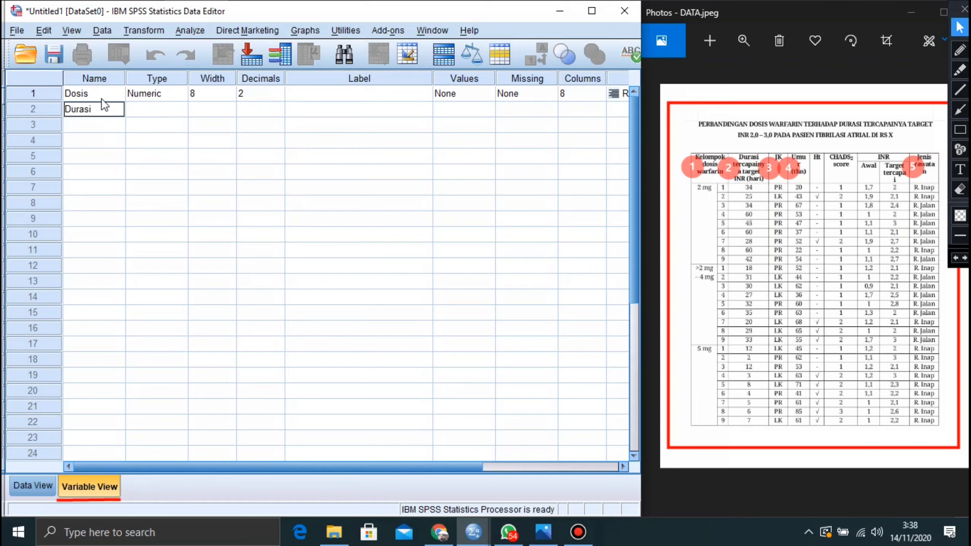
key(Return)
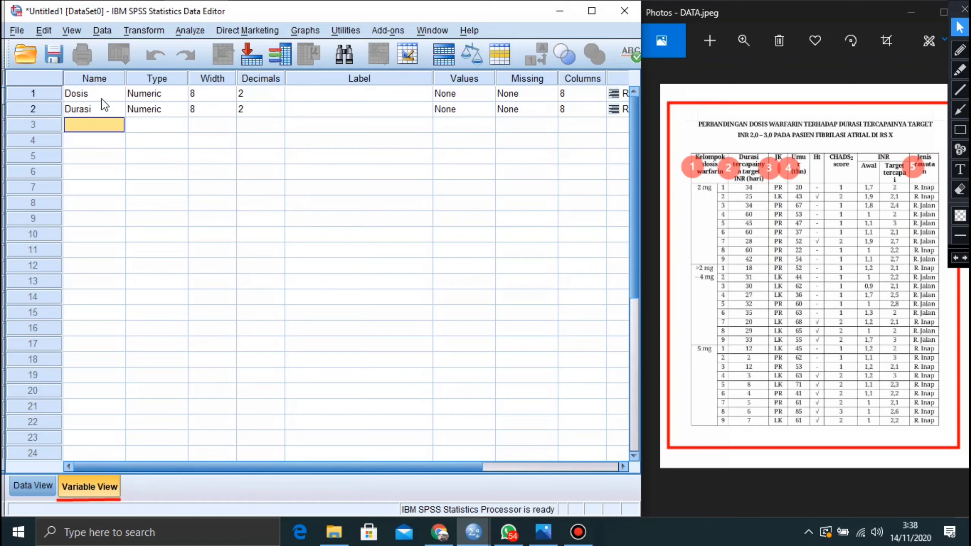
text(JK)
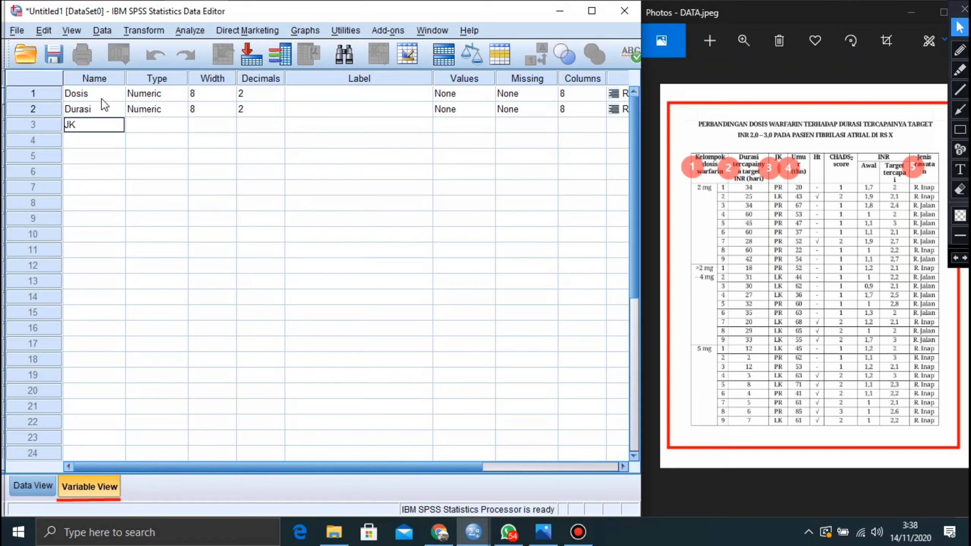
key(Return)
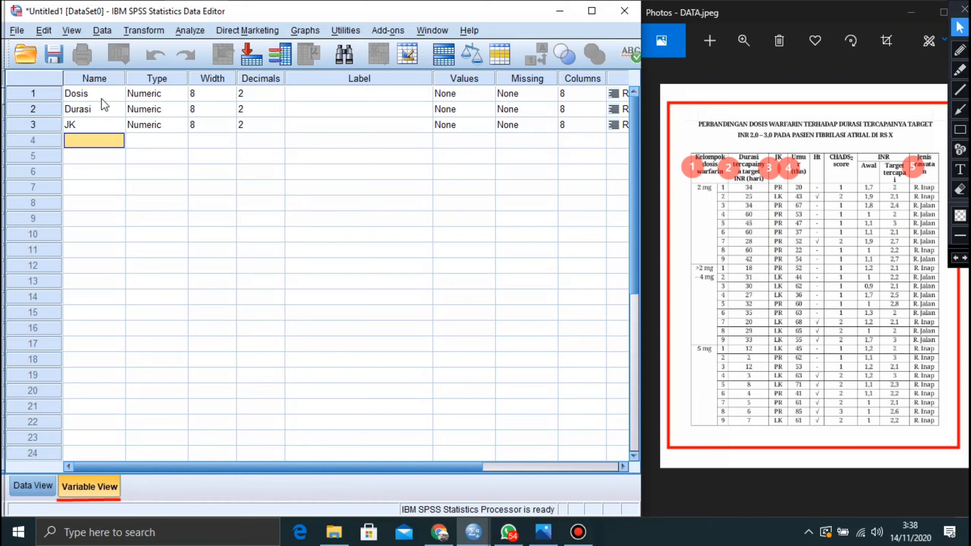
text(Umur)
key(Return)
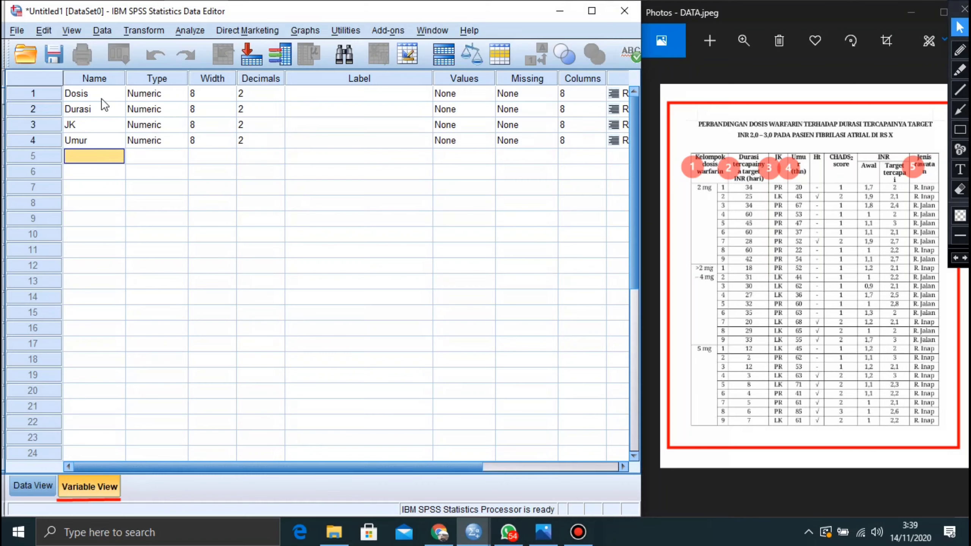
text(Rawata)
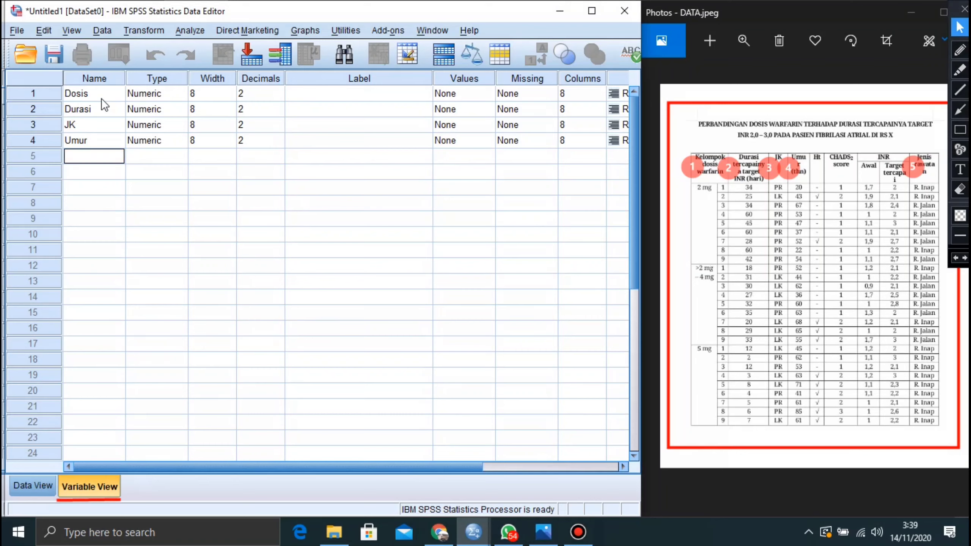
text(n)
key(Return)
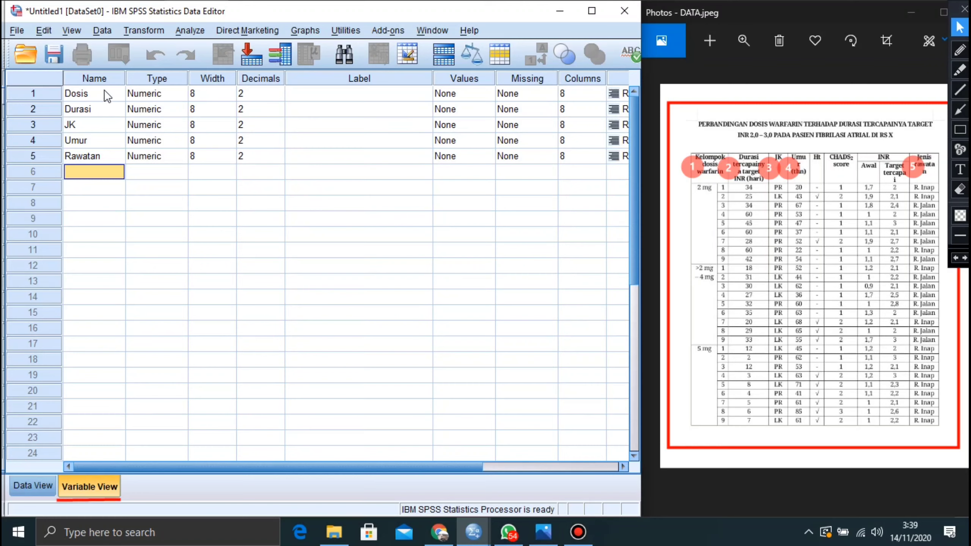
Try to add a sixth variable named "Jenis Rawatan", with a space in its name.
click(108, 82)
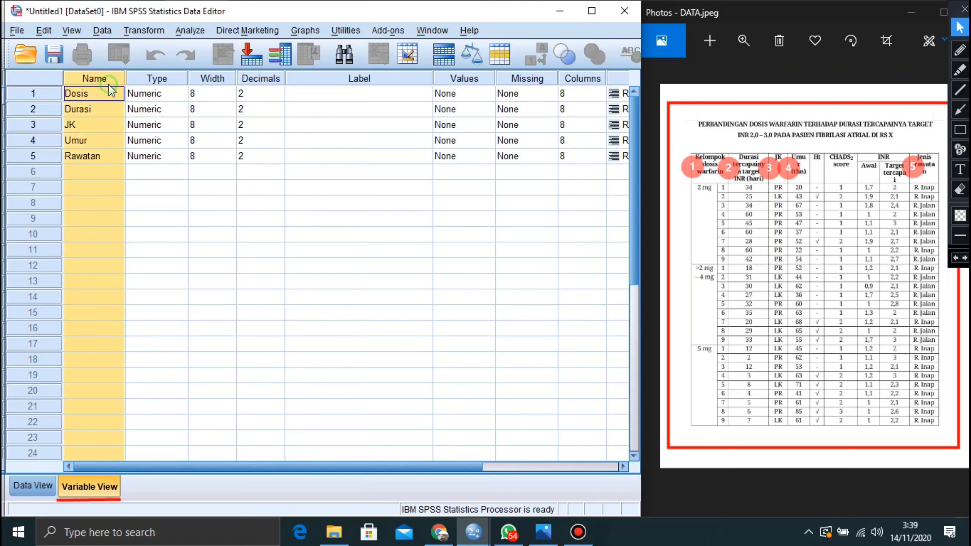
click(134, 176)
click(107, 175)
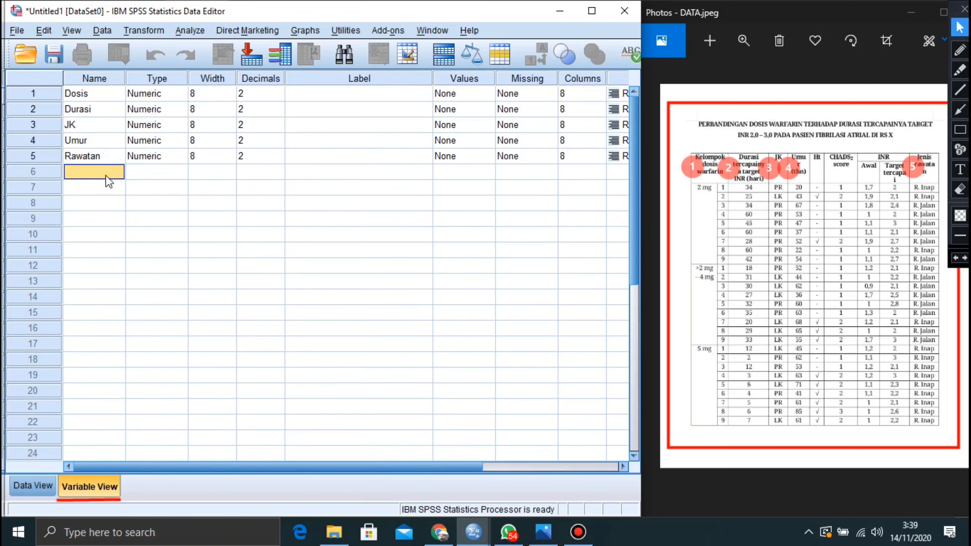
text(Jenis Rawatan)
key(Return)
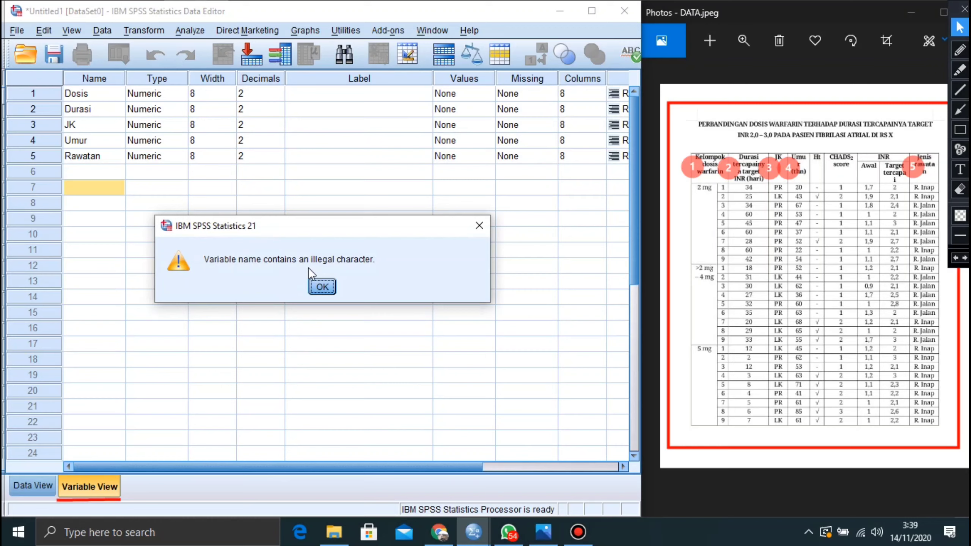
click(322, 287)
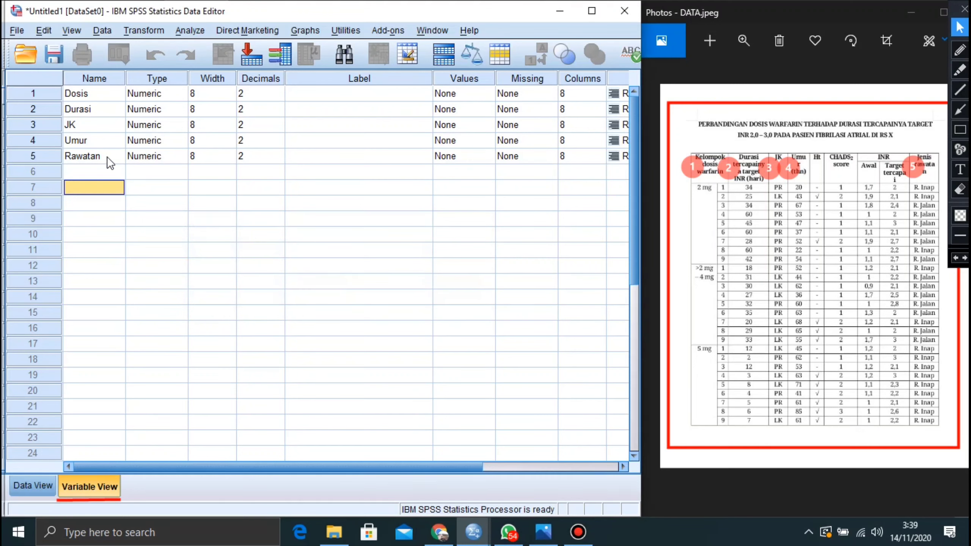
click(113, 80)
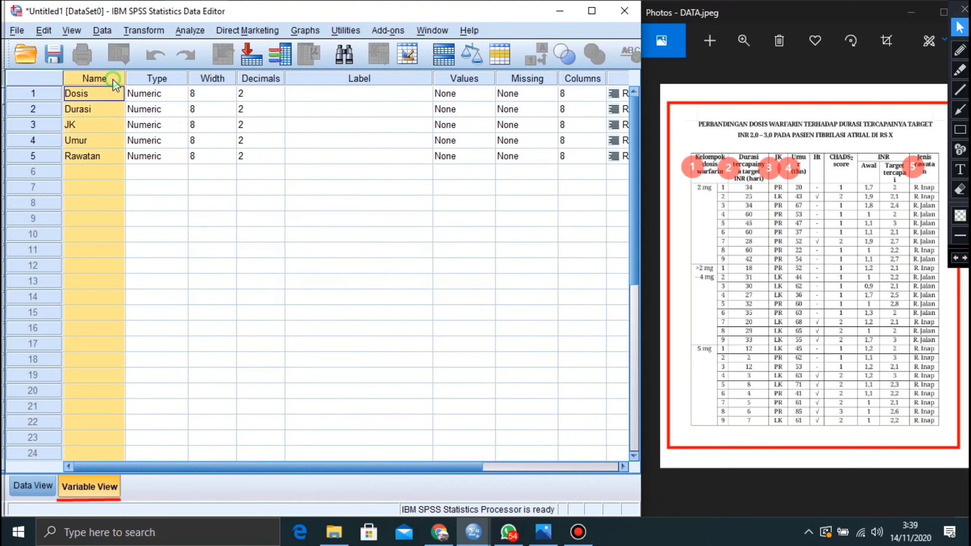
click(136, 173)
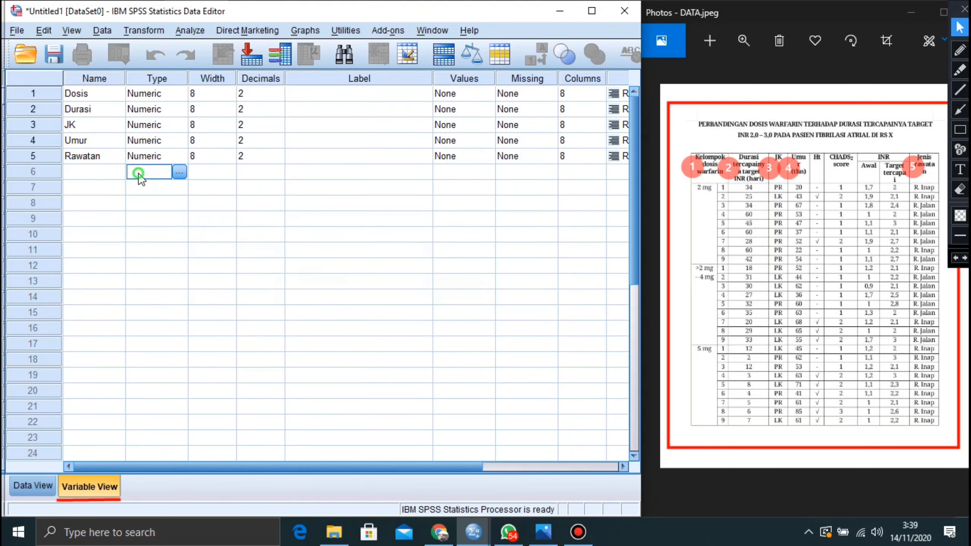
Undo all the red annotations, including the table rectangle, the numbered markers and the underline.
click(256, 90)
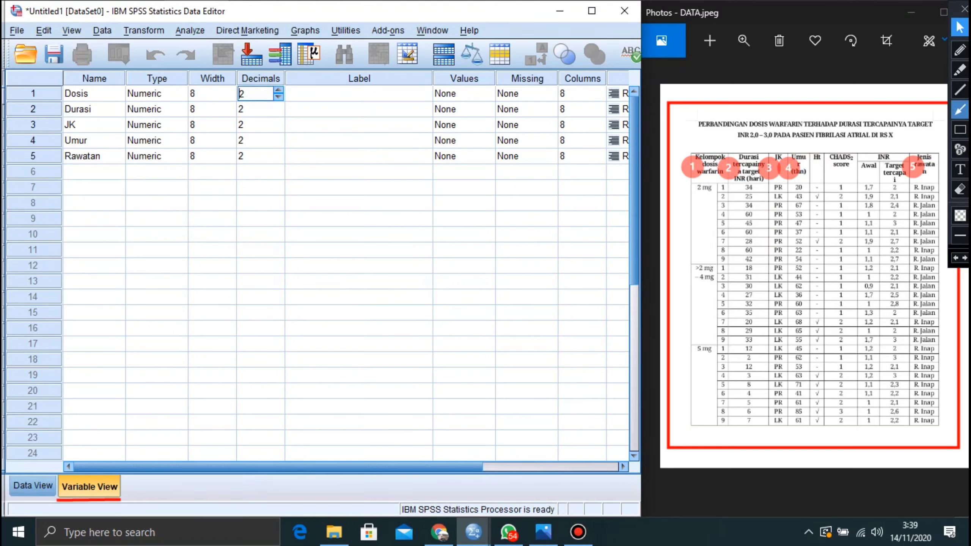
click(960, 28)
key(ctrl+z)
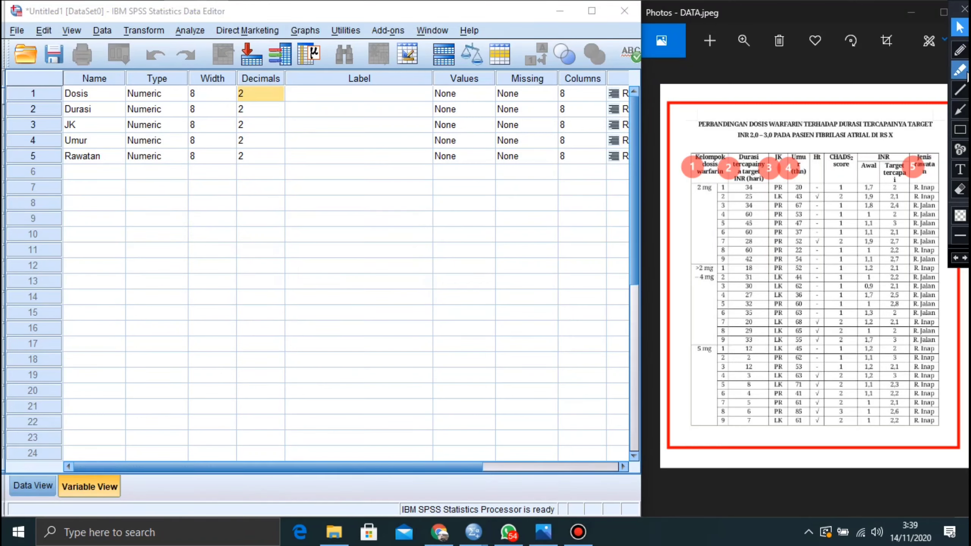
key(ctrl+z)
key(ctrl+z)
key(ctrl+z)
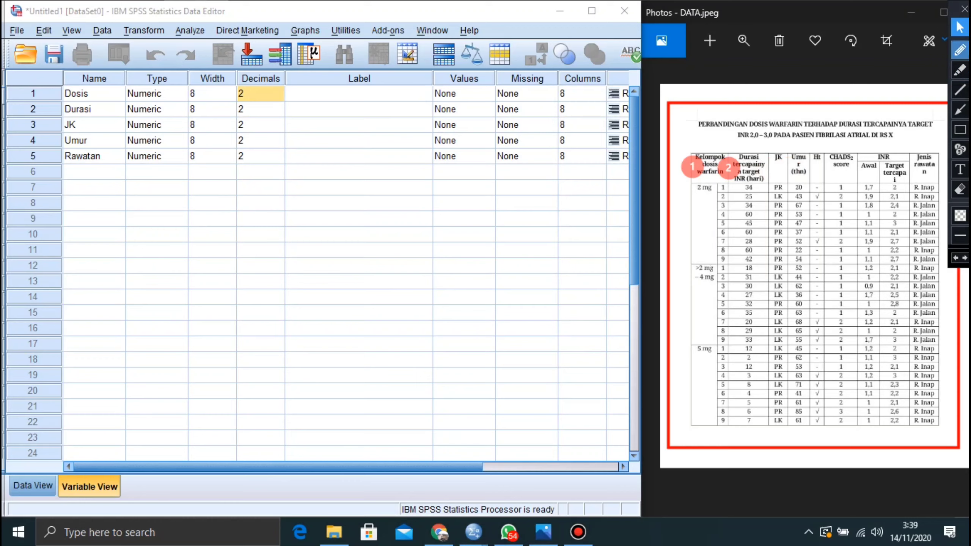
key(ctrl+z)
key(ctrl+z)
key(ctrl+z)
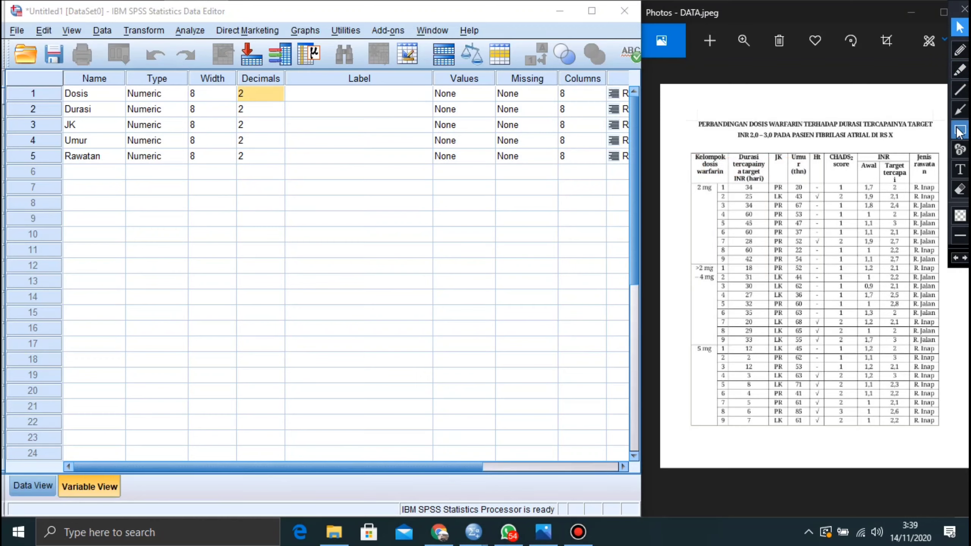
Draw a red rectangle around the Kelompok dosis warfarin column of the data table, and return to the normal cursor.
click(960, 130)
mouse_move(676, 138)
mouse_down()
mouse_move(719, 184)
mouse_move(738, 302)
mouse_move(737, 433)
mouse_up()
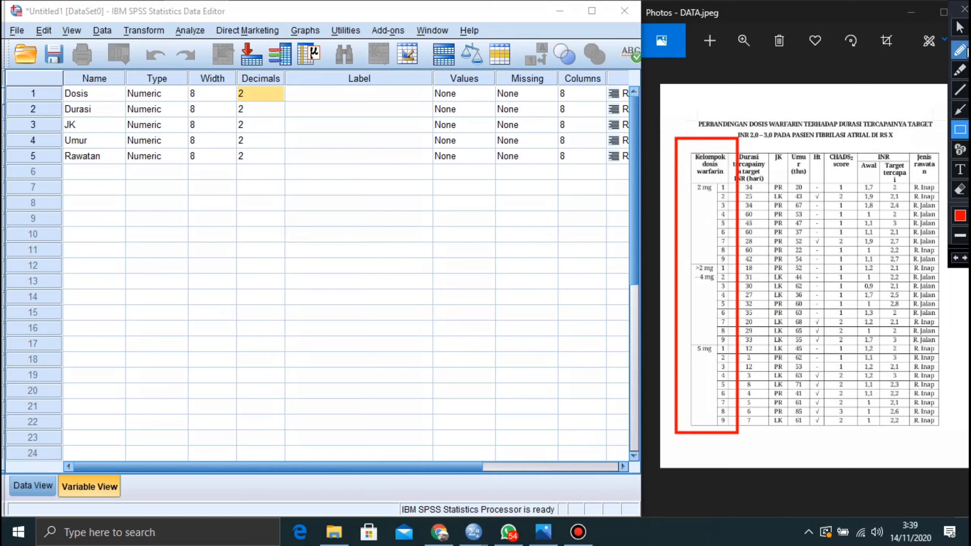
click(959, 27)
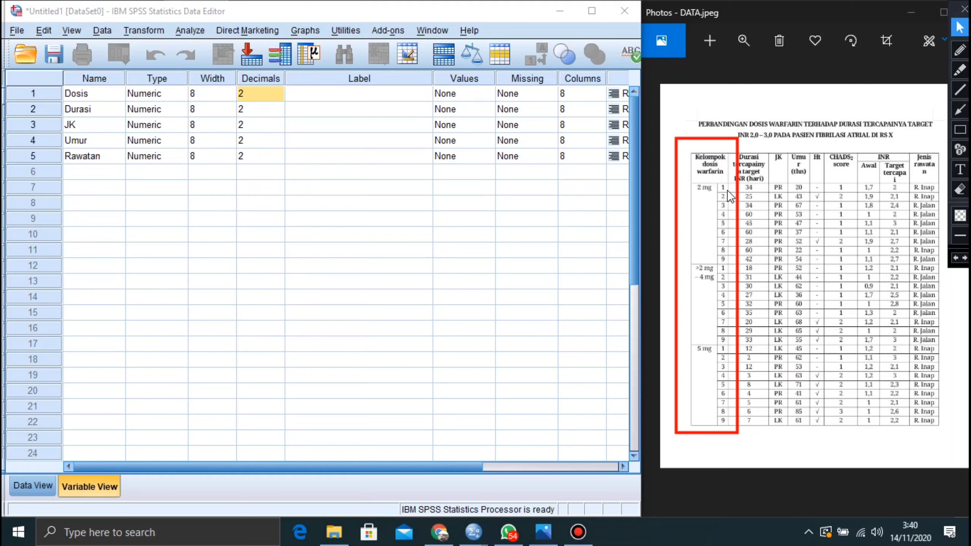
Set the decimals to 0 for the variables Dosis, Durasi, JK, Umur and Rawatan.
click(253, 93)
drag(243, 95, 220, 99)
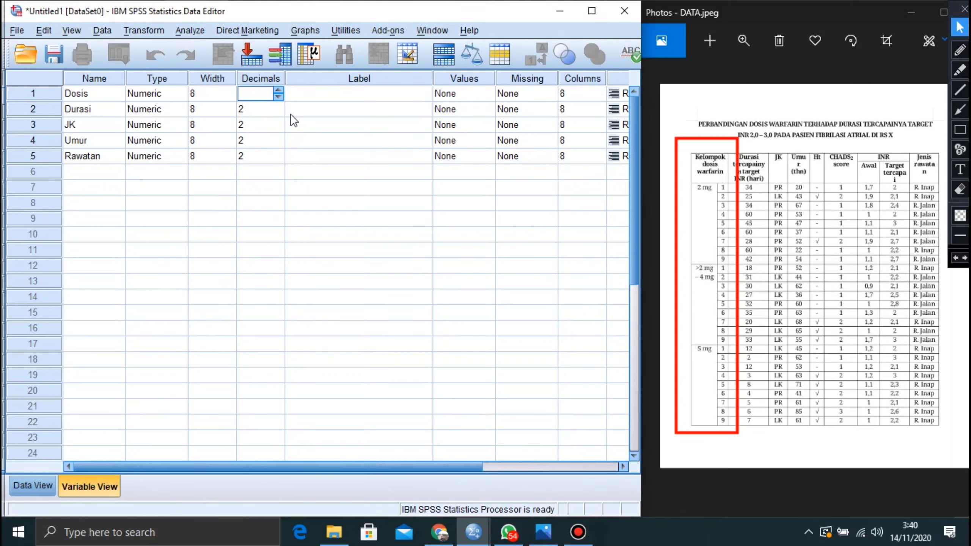
text(0)
click(281, 107)
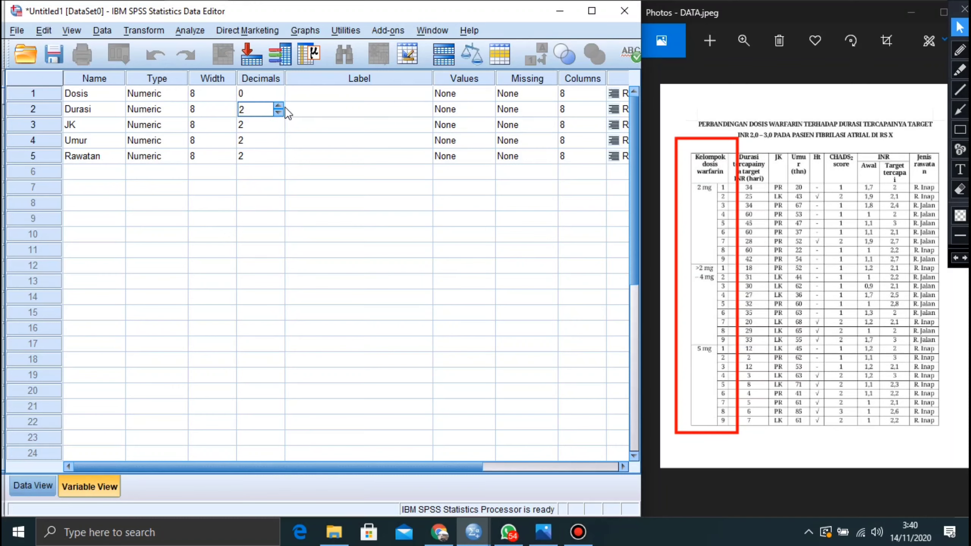
double_click(240, 112)
text(0)
click(241, 120)
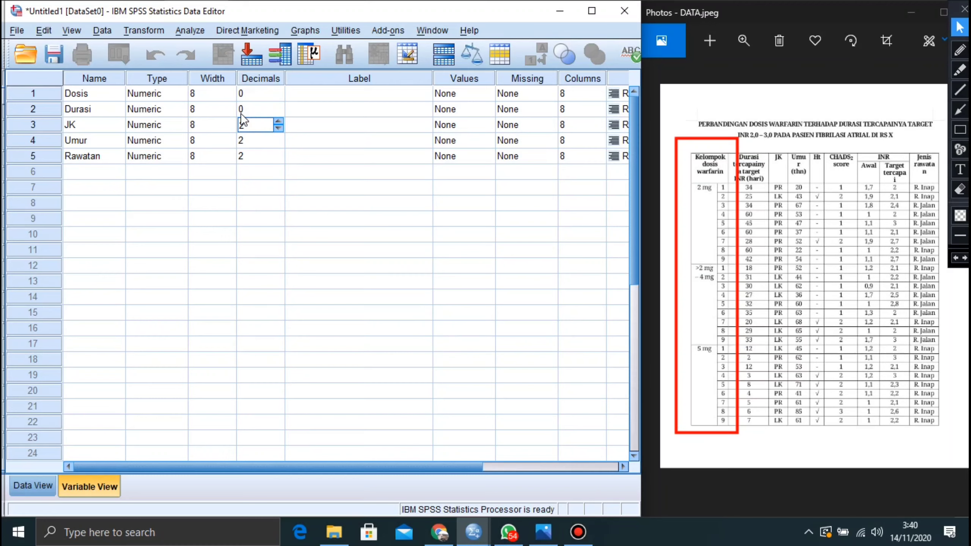
text(0)
key(Return)
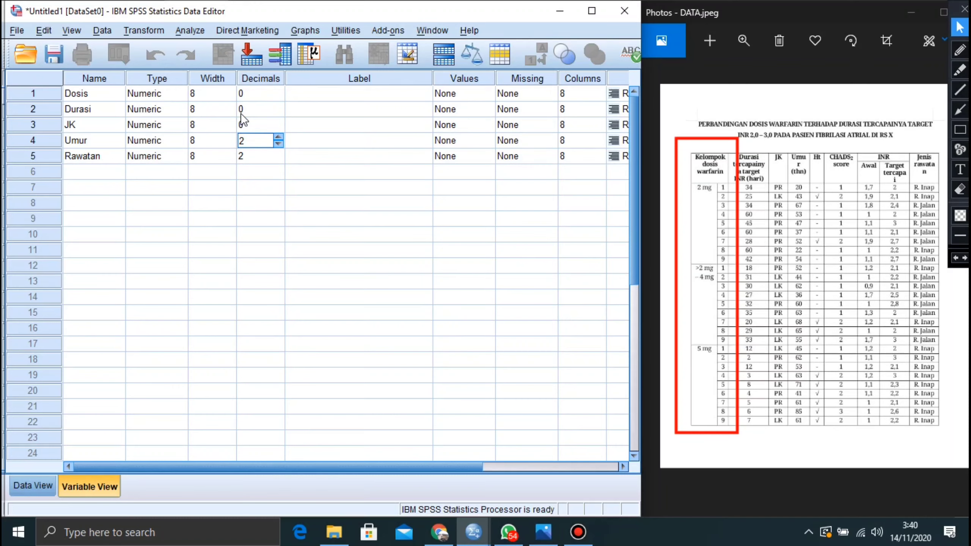
text(0)
key(Return)
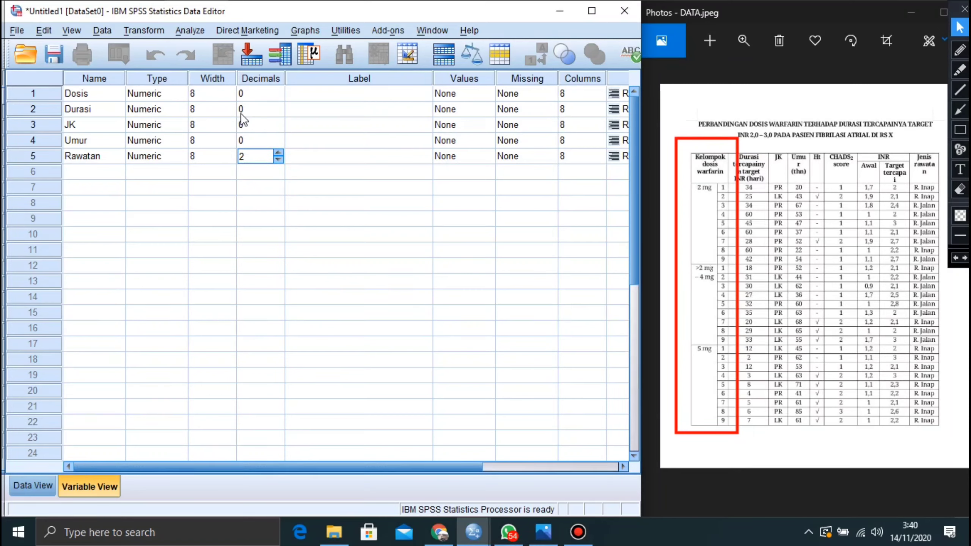
text(0)
click(324, 93)
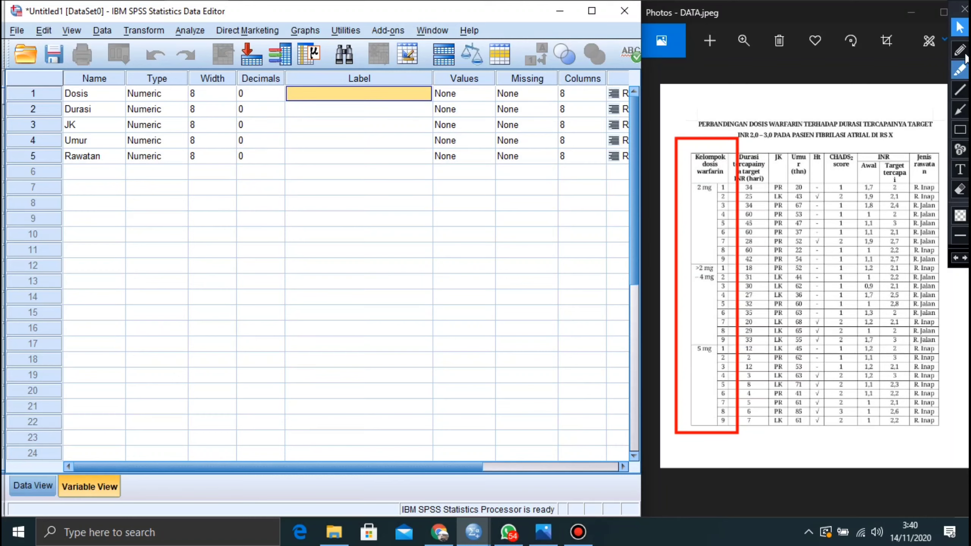
Replace the red rectangle on the reference image with one around the data table's header row, and return to the normal cursor.
click(963, 31)
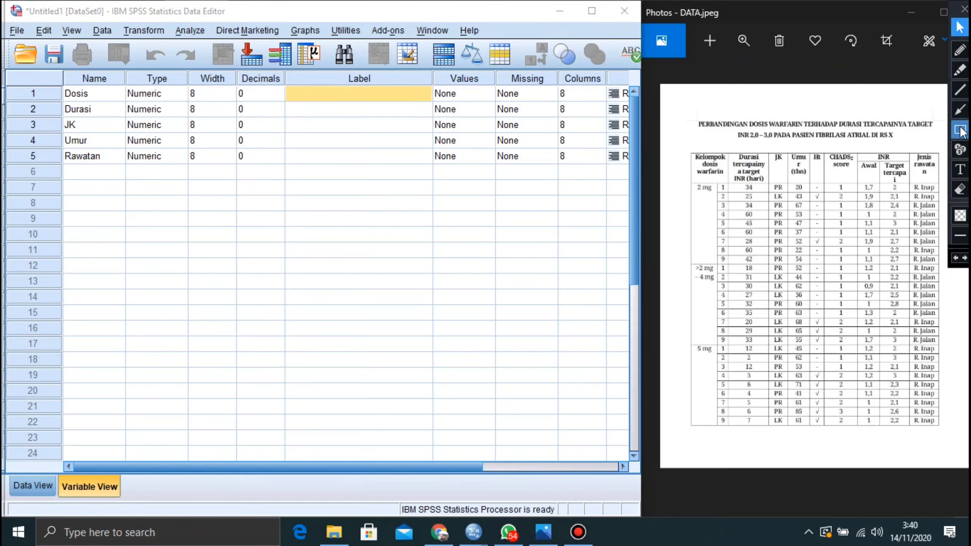
click(960, 129)
drag(684, 135, 943, 191)
click(960, 27)
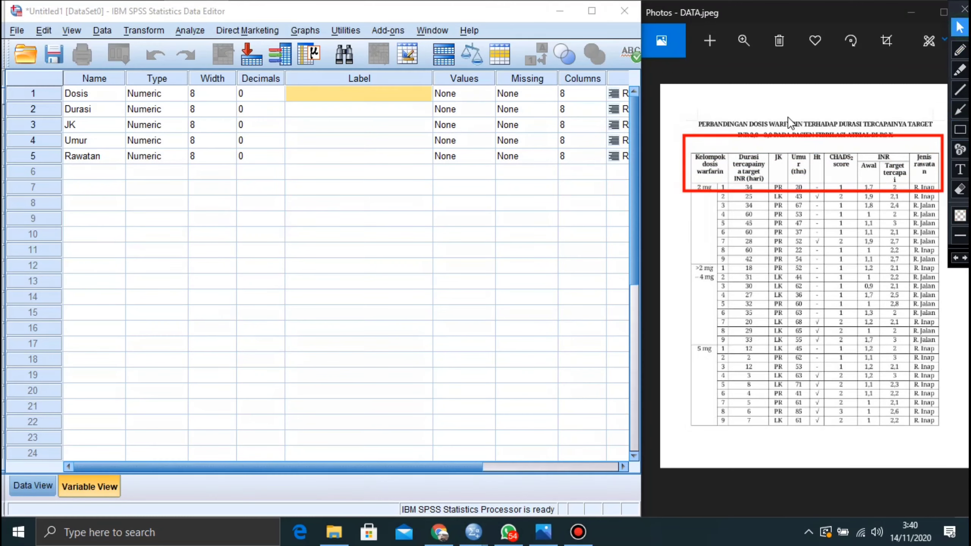
Label the variable Dosis "Kelompok dosis warfarin" and the variable Durasi "Durasi tercapainya target INR (hari)".
click(381, 90)
text(Kel)
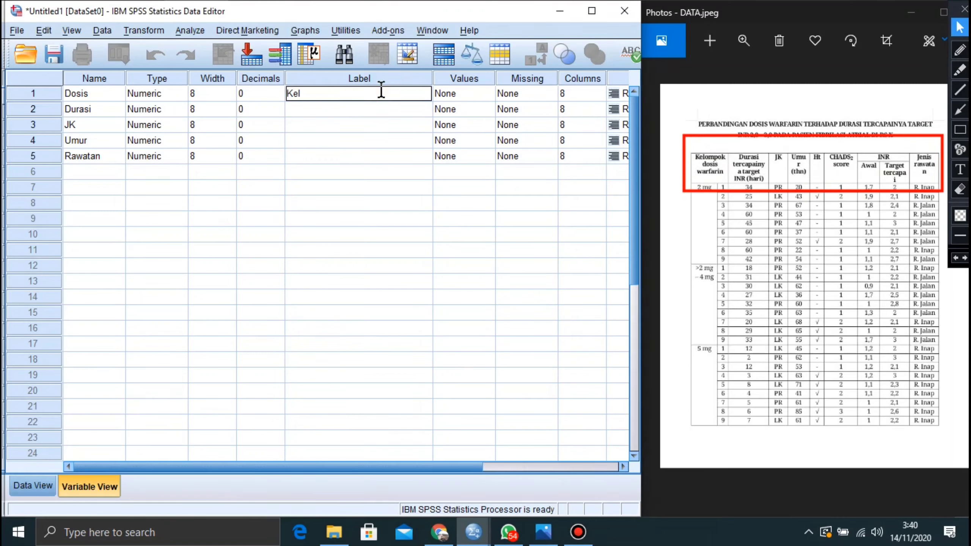
text(ompok dosis W)
key(BackSpace)
text(warfarin)
key(Return)
text(Dur)
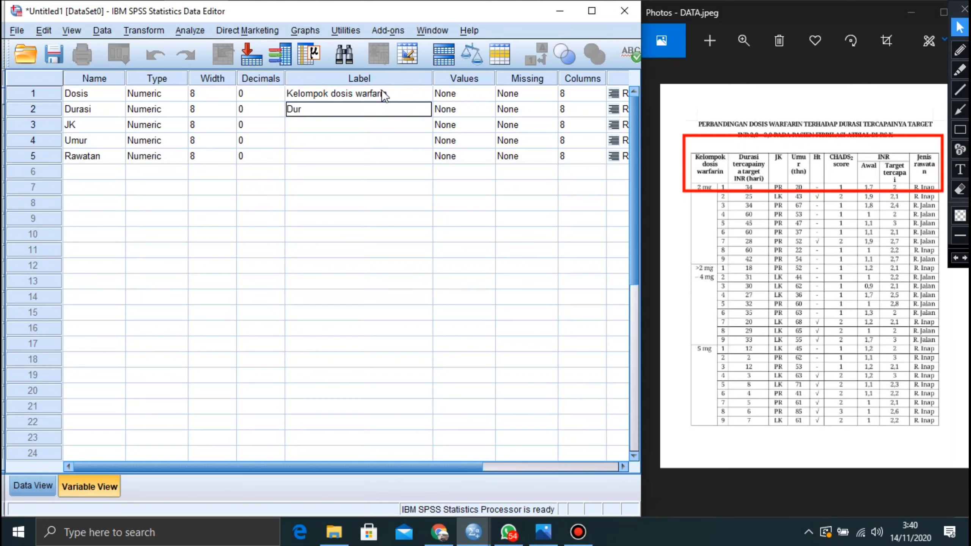
text(asi tercapainya tar)
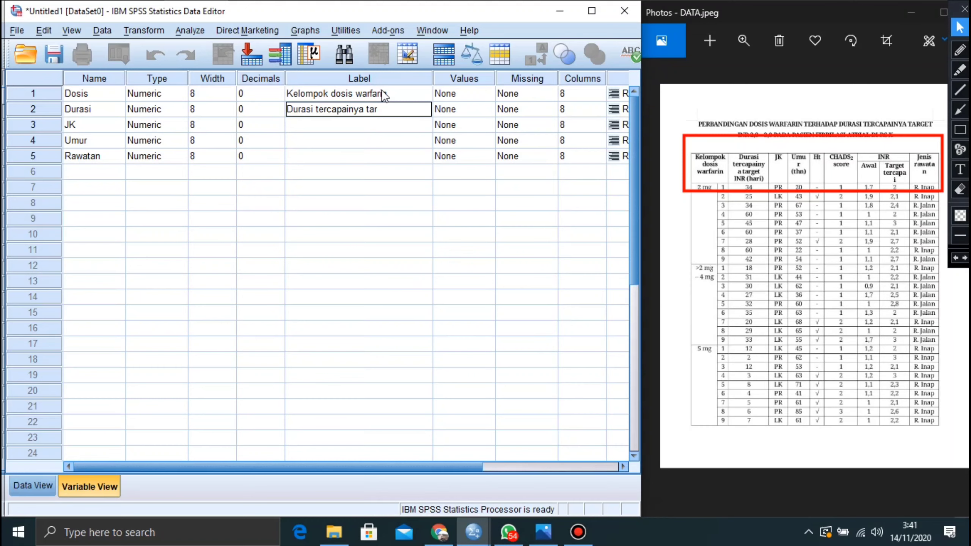
text(get INR (hari))
key(Return)
Label the variable JK "Jenis Kelamin" and the variable Umur "Umur".
text(J)
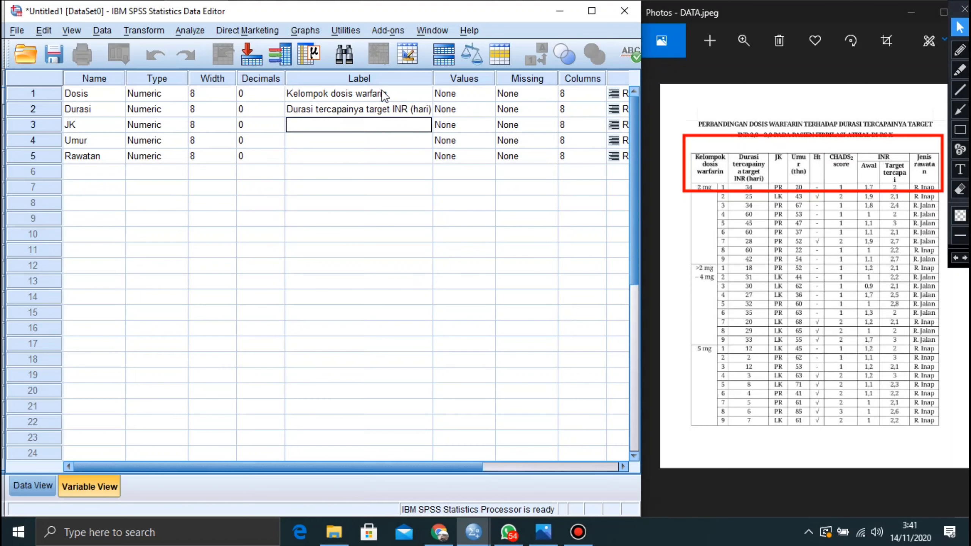
text(en)
key(BackSpace)
key(BackSpace)
text(is Kelamin)
key(Return)
text(Umur)
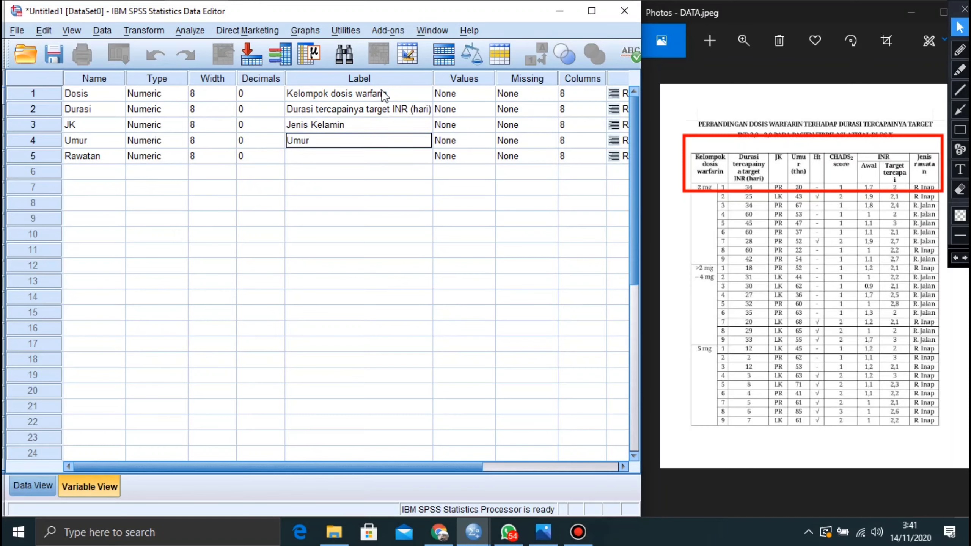
key(Return)
Label the variable Rawatan "Jenis Rawatan".
text(J)
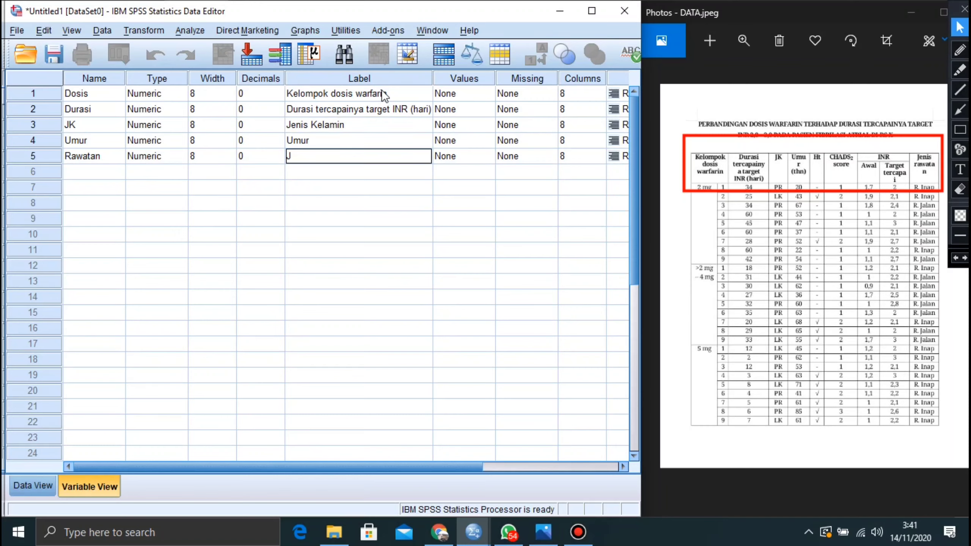
text(enis Rawatan)
key(Tab)
key(Left)
key(Up)
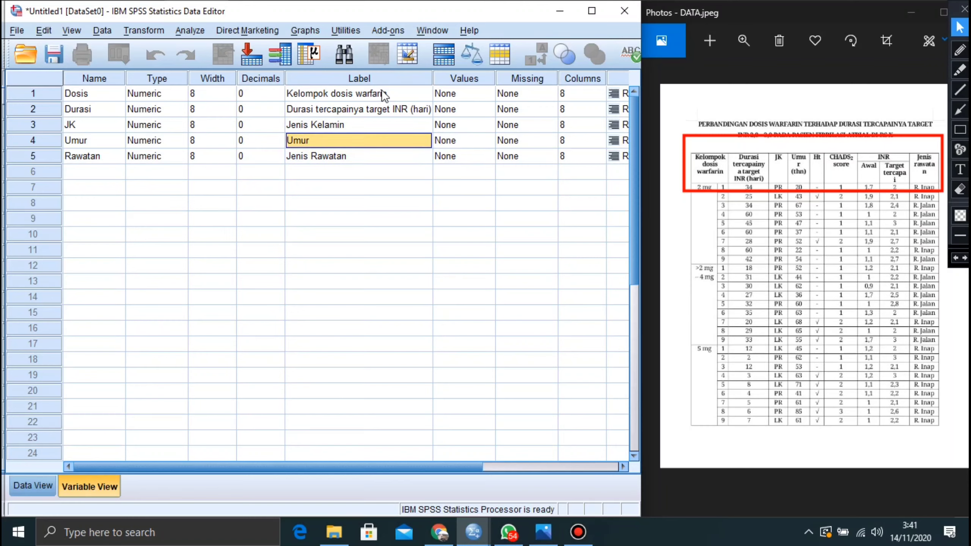
click(463, 95)
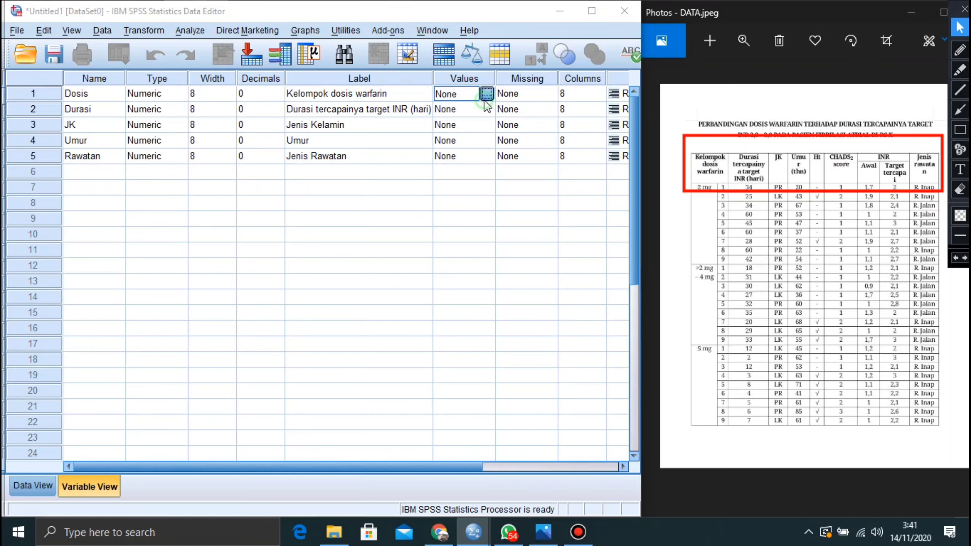
click(486, 94)
click(222, 208)
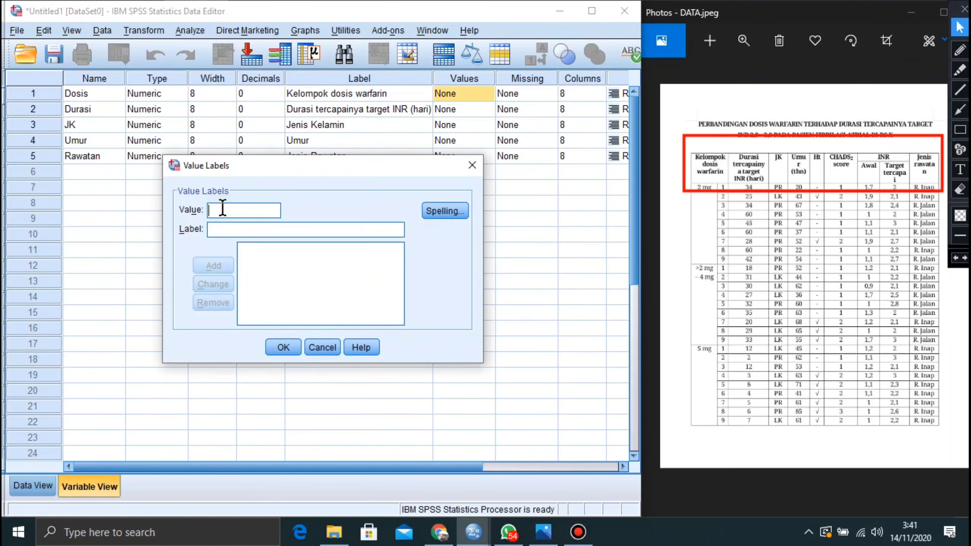
text(1)
click(470, 167)
Undo the header rectangle, draw a red one around the Kelompok dosis warfarin column, and return to the normal cursor.
click(959, 130)
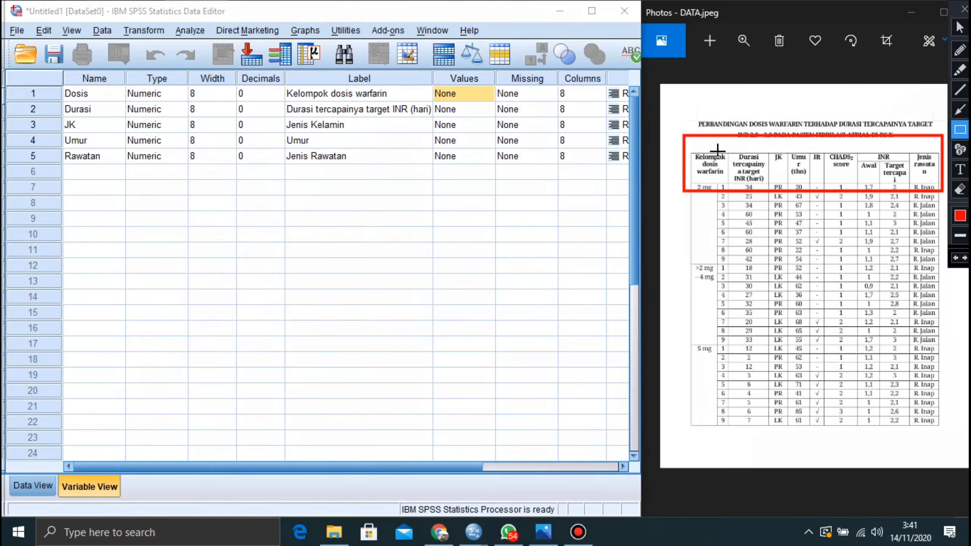
key(ctrl+z)
drag(691, 150, 730, 443)
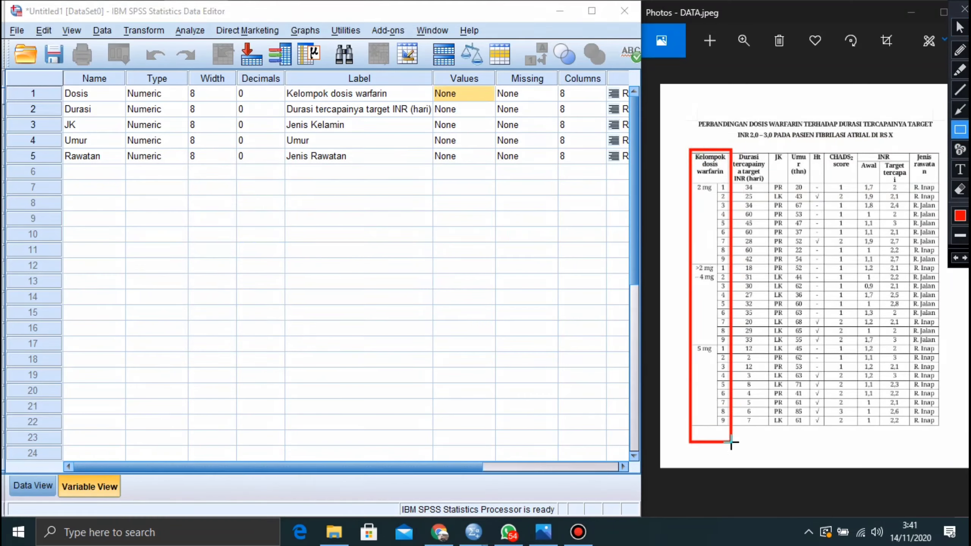
click(960, 28)
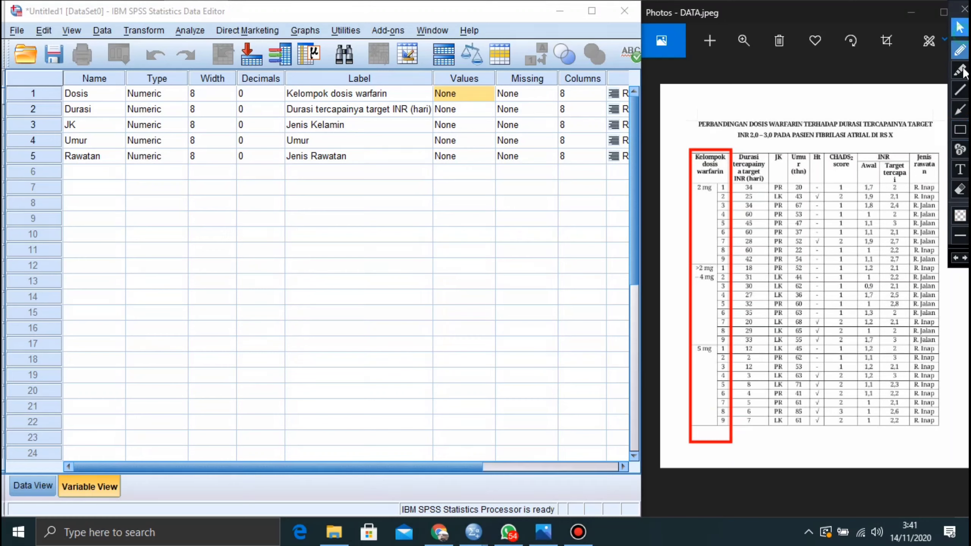
Underline the 2 mg, >2 mg – 4 mg and 5 mg dose groups with red lines, and return to the normal cursor.
click(961, 91)
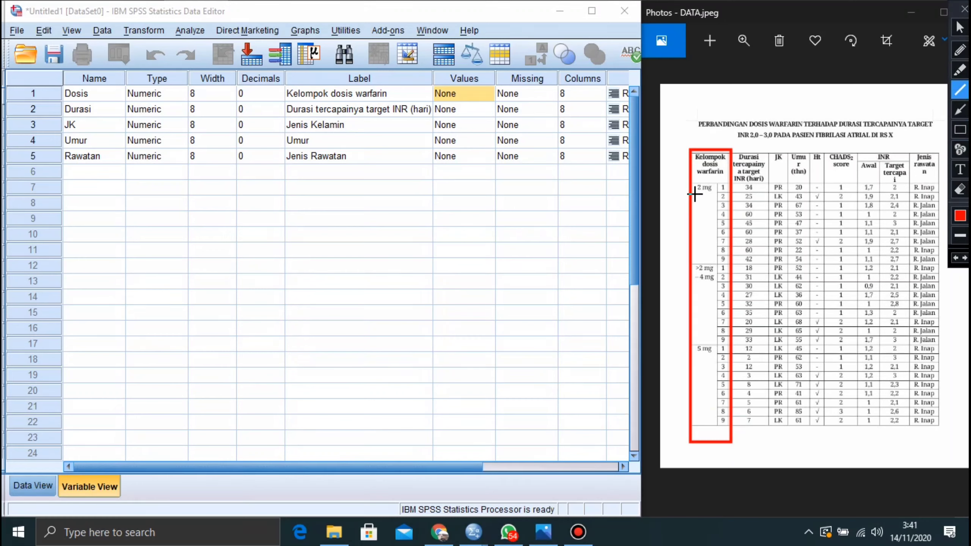
drag(695, 194, 713, 194)
drag(698, 288, 712, 287)
drag(700, 360, 714, 359)
click(961, 28)
Open the value labels of Dosis and add value 1 with the label "2mg".
click(493, 97)
click(493, 97)
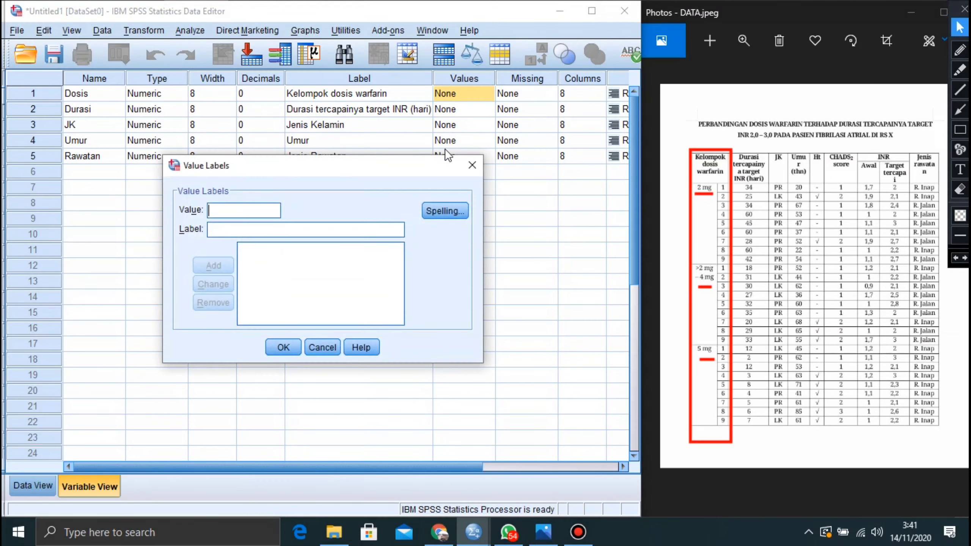
text(1)
click(241, 232)
text(2mg)
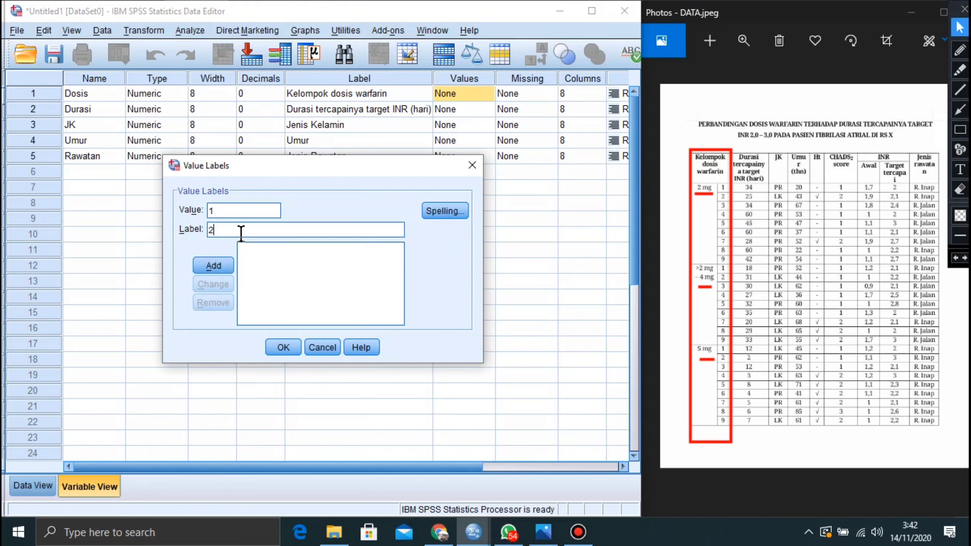
click(207, 267)
Add value 2 with the label "2mg-4mg" to the value labels of Dosis.
click(224, 210)
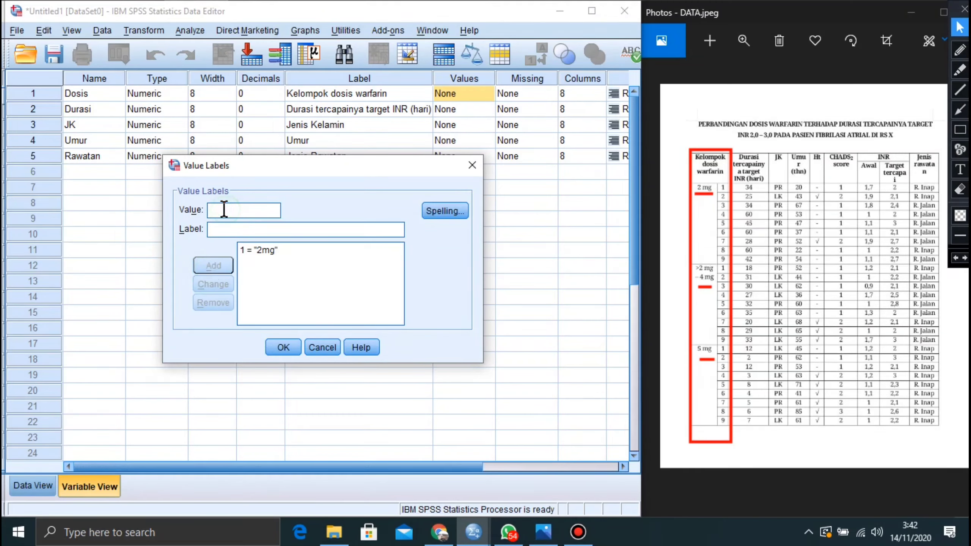
text(2)
text(2)
text(mg-)
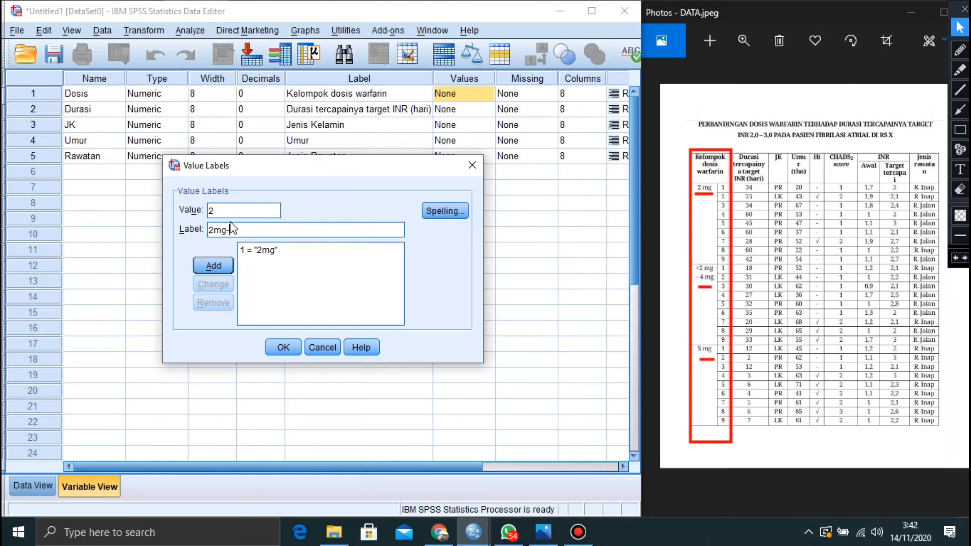
text(4mg)
click(195, 265)
Add value 3 with the label "5mg" for Dosis and apply the value labels.
click(220, 215)
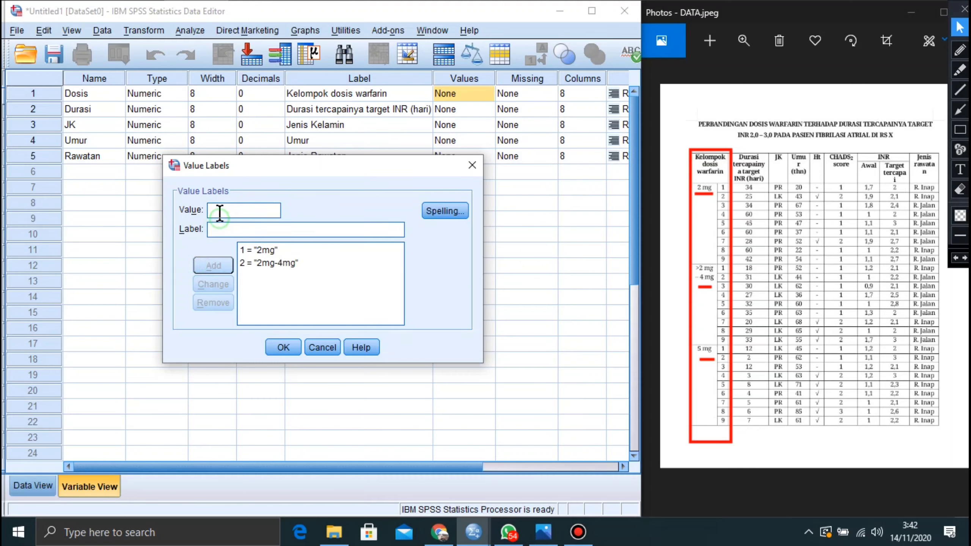
text(35mg)
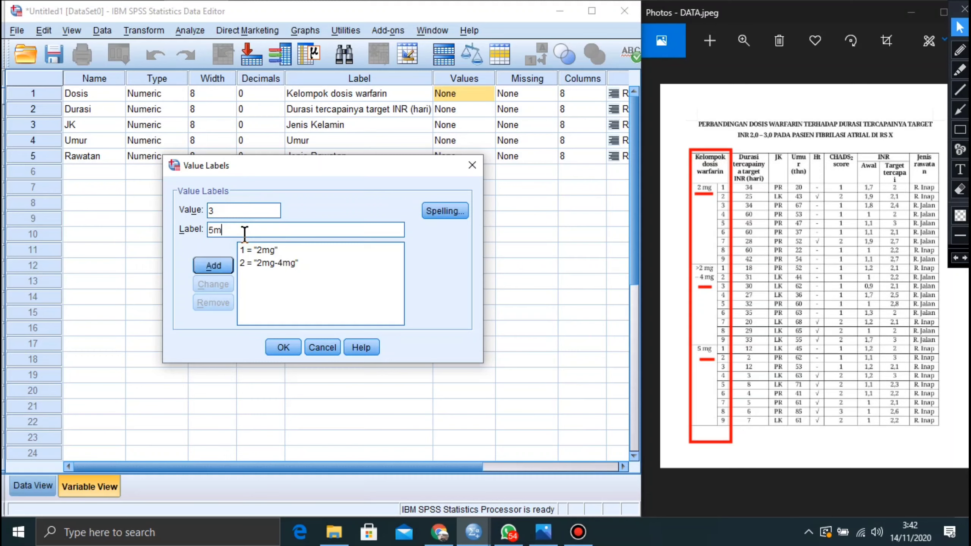
click(212, 264)
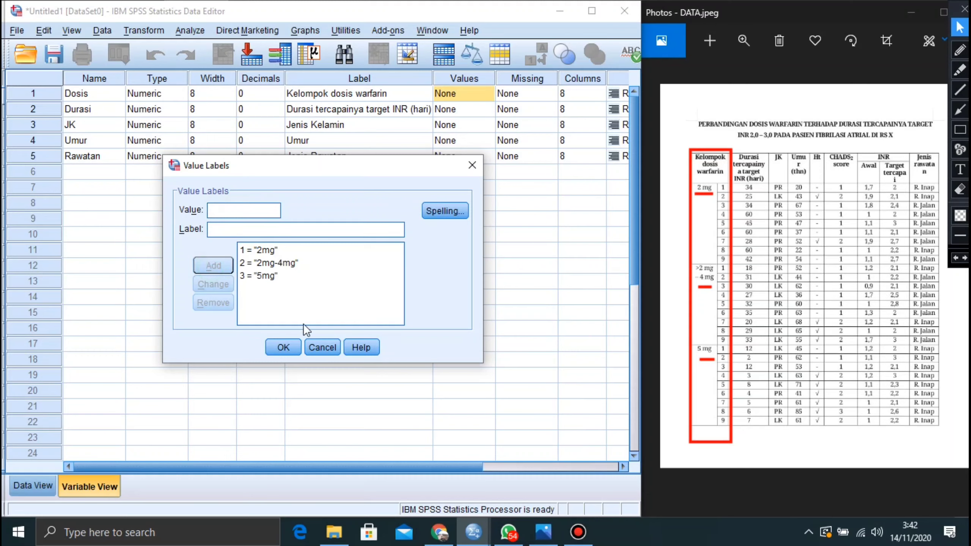
click(284, 347)
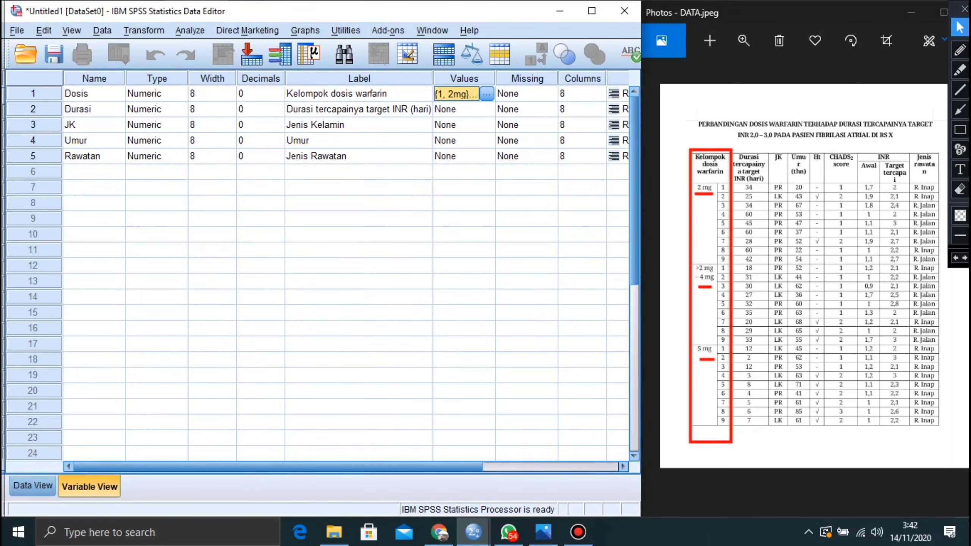
Undo the dose column annotations, draw a red rectangle around the Durasi tercapainya target INR (hari) column, and return to the normal cursor.
click(960, 70)
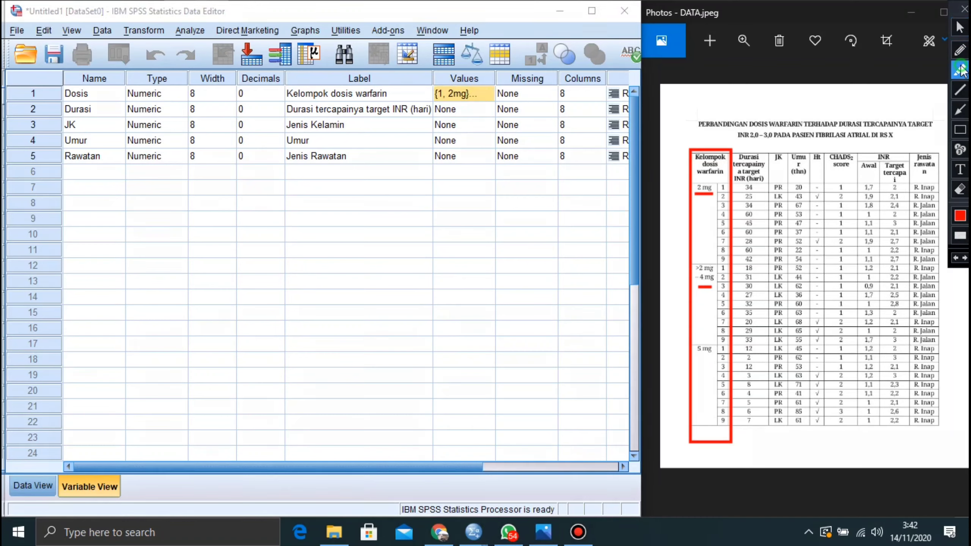
click(959, 128)
key(ctrl+z)
key(ctrl+z)
key(ctrl+z)
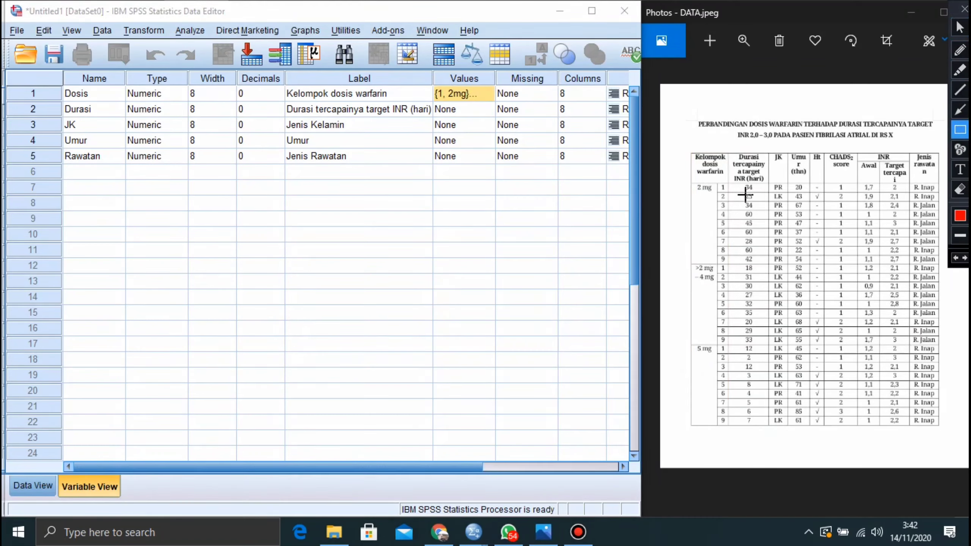
mouse_move(729, 138)
mouse_down()
mouse_move(777, 381)
mouse_move(773, 435)
mouse_up()
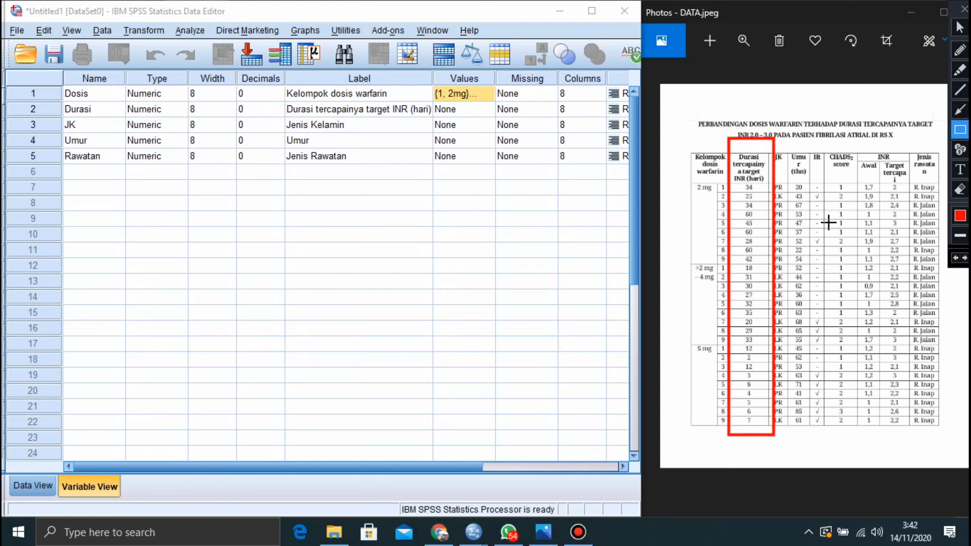
click(959, 26)
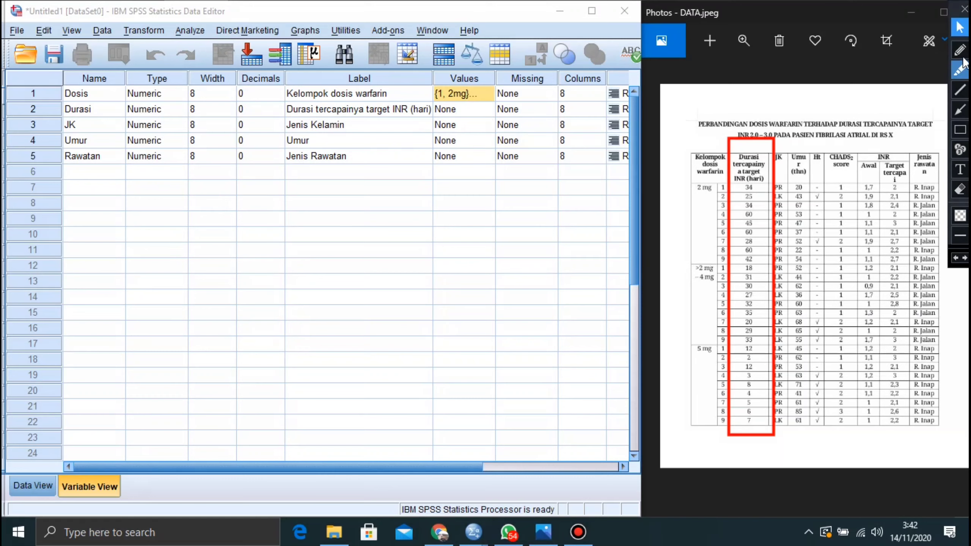
Replace the Durasi column's rectangle with a red rectangle around the JK column, and return to the normal cursor.
click(957, 132)
key(ctrl+z)
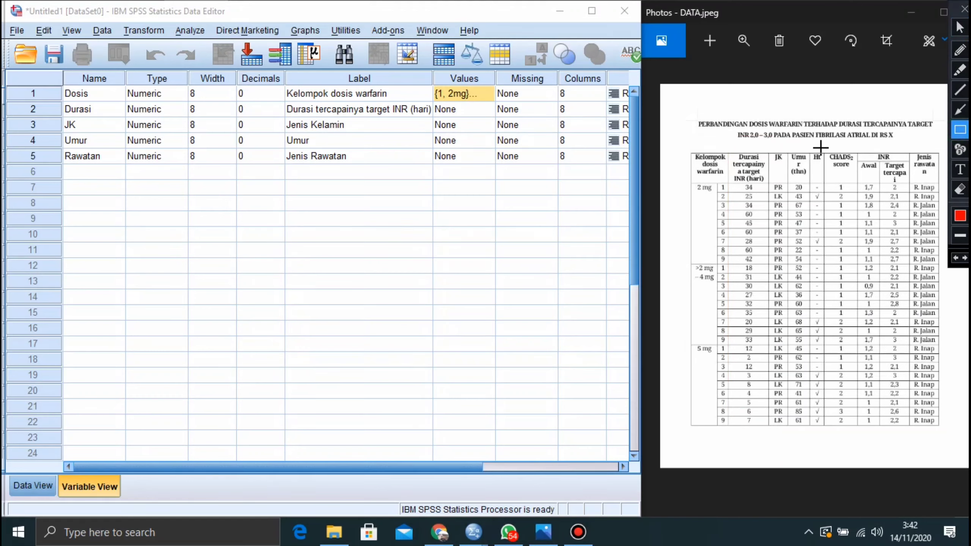
mouse_move(761, 146)
mouse_down()
mouse_move(804, 284)
mouse_move(794, 431)
mouse_up()
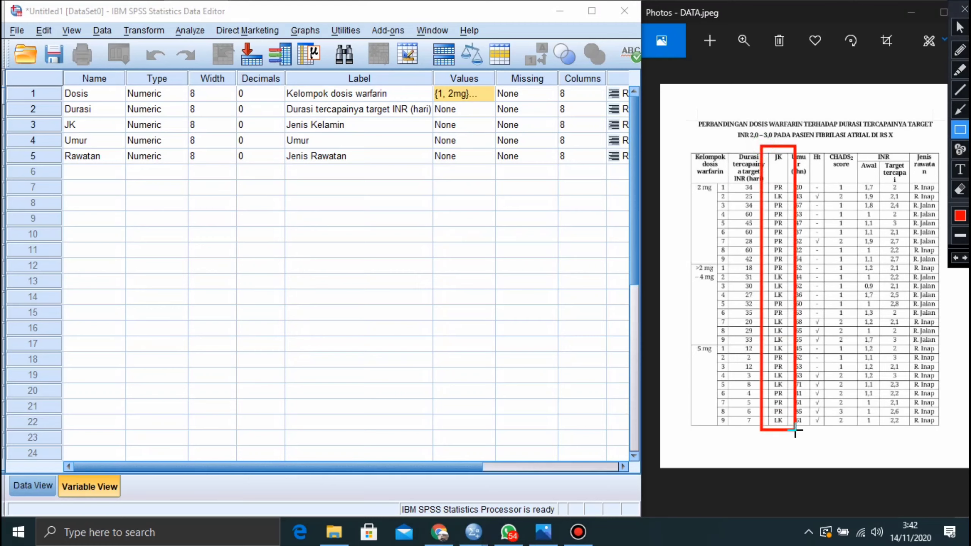
click(960, 27)
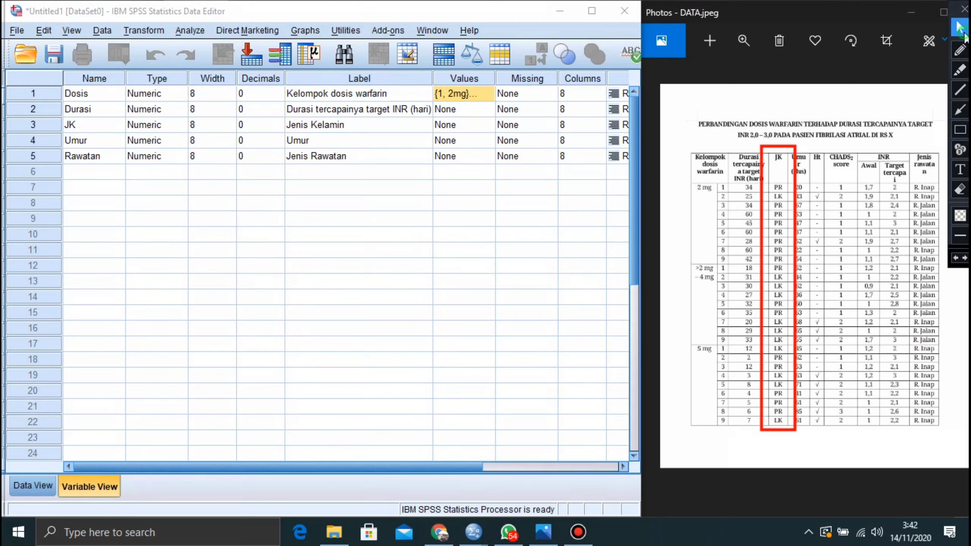
Open the value labels of JK and add value 1 with the label "Laki-laki".
click(481, 126)
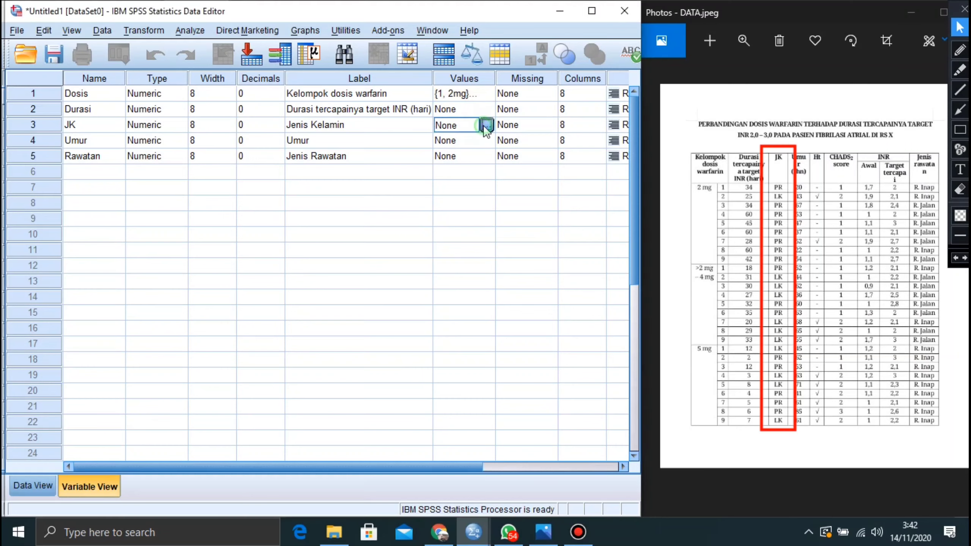
click(488, 125)
text(1)
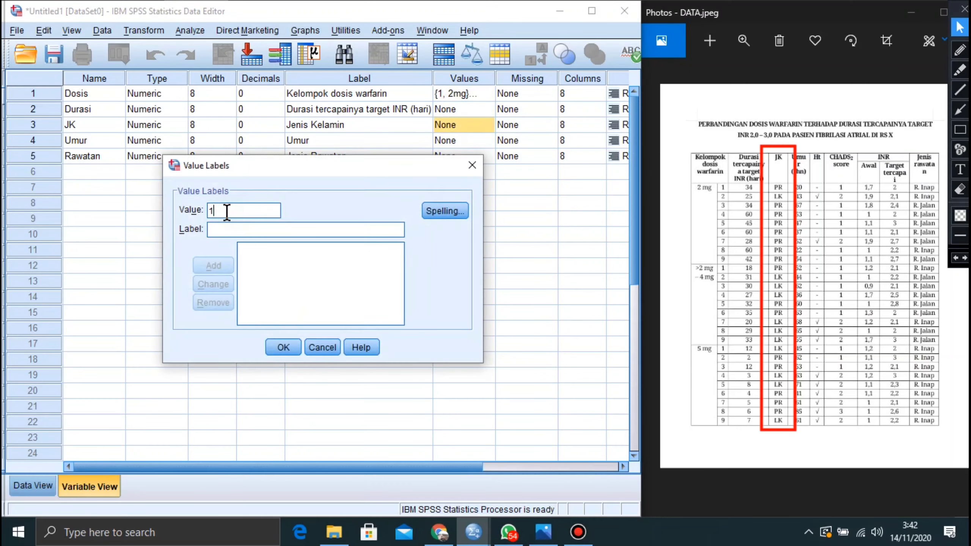
key(Tab)
text(Laki-laki)
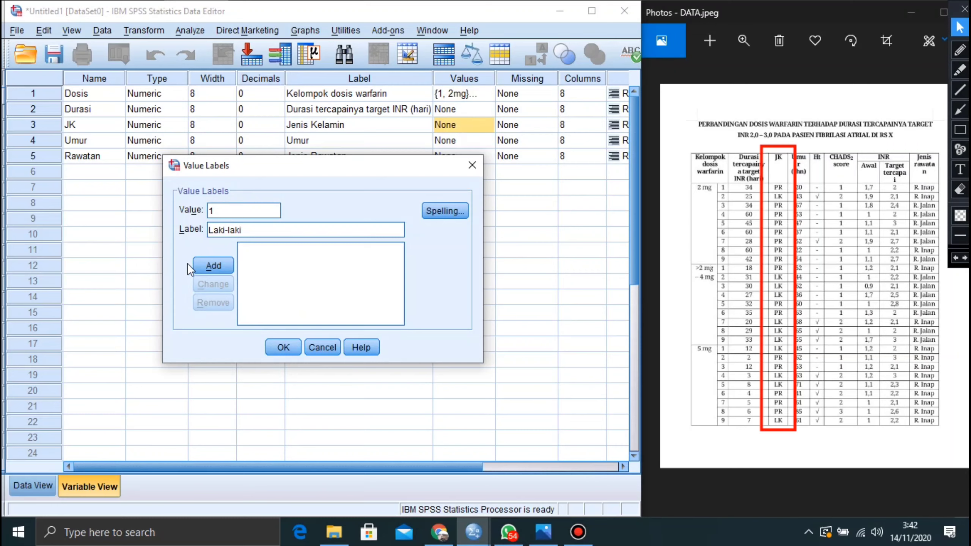
click(211, 265)
Add value 2 with the label "Perempuan" for JK and apply the value labels.
click(235, 213)
text(2)
key(Tab)
text(Perempuan)
click(218, 268)
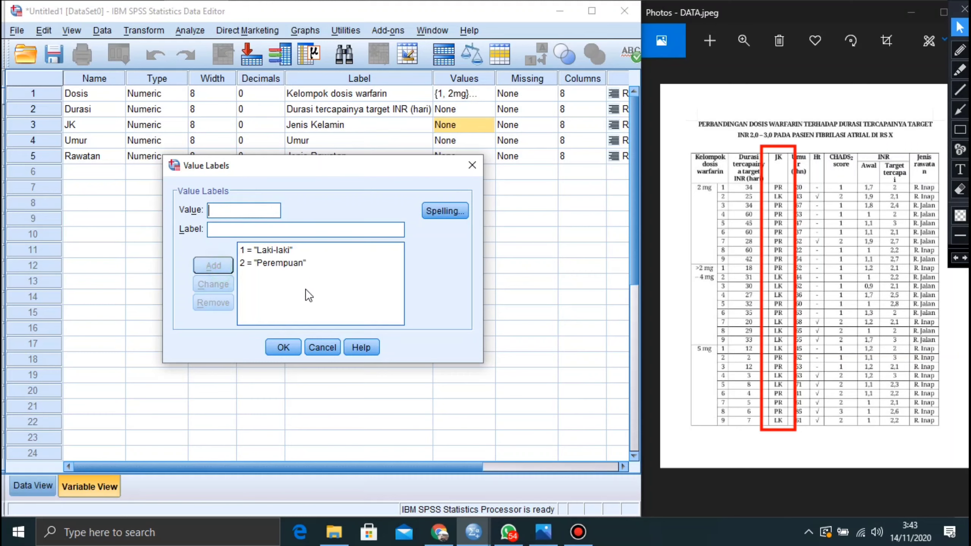
click(284, 346)
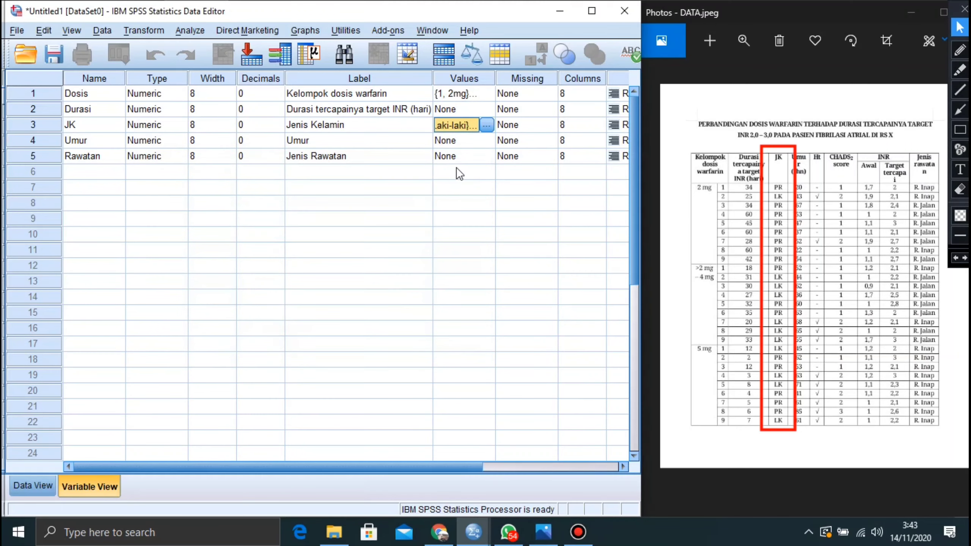
Draw a red rectangle around the Jenis rawatan column of the reference table and return to the normal cursor.
click(466, 141)
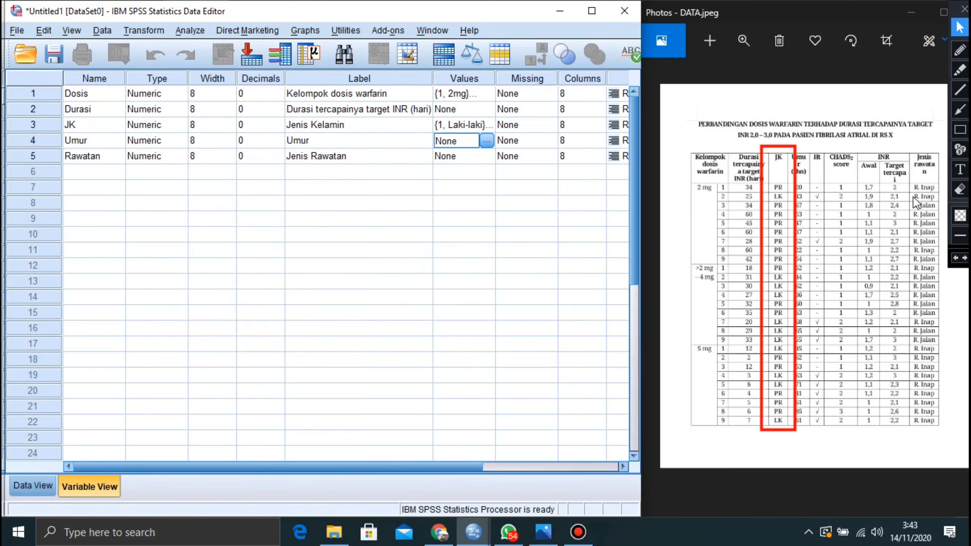
click(486, 157)
click(472, 167)
click(960, 129)
drag(900, 129, 957, 447)
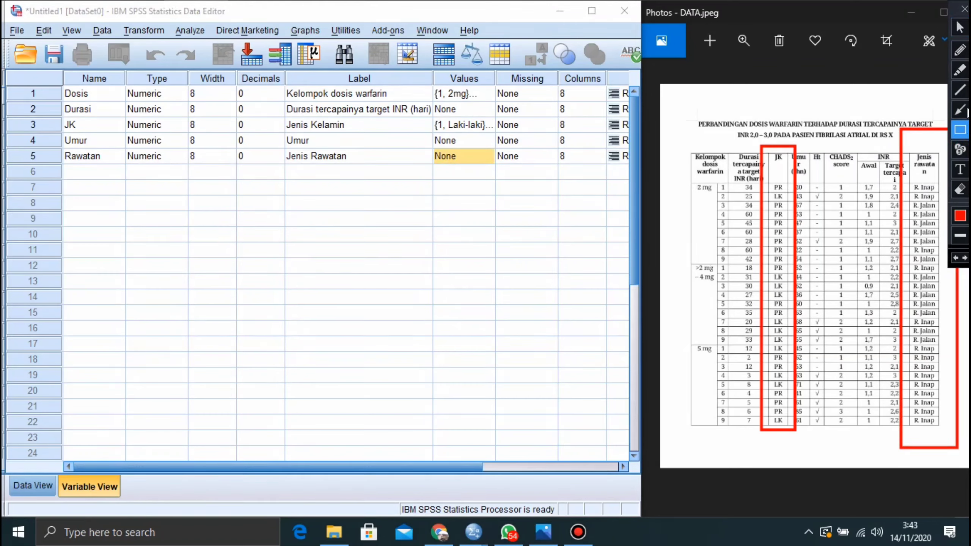
click(959, 27)
Open the value labels of Rawatan and add value 1 with the label "Rawat Inap".
click(483, 157)
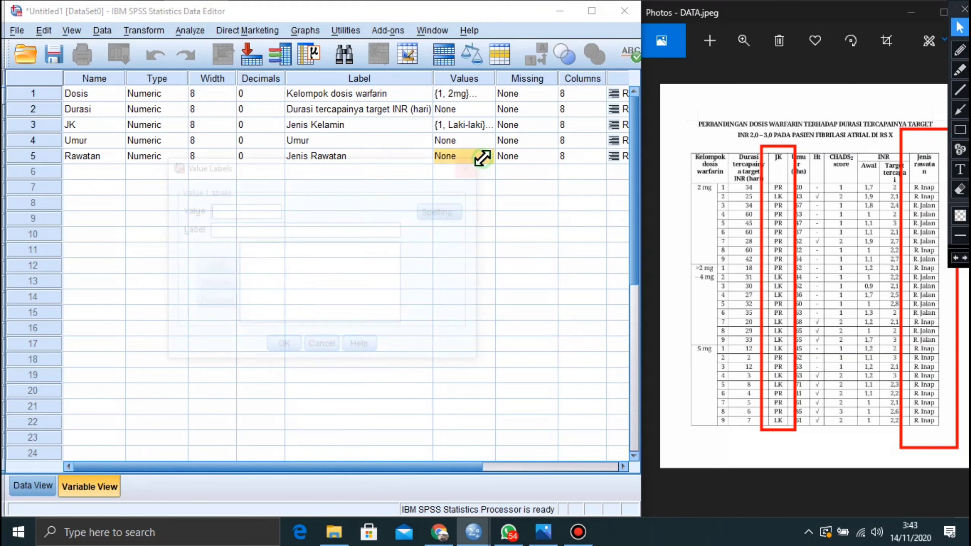
click(226, 206)
text(1)
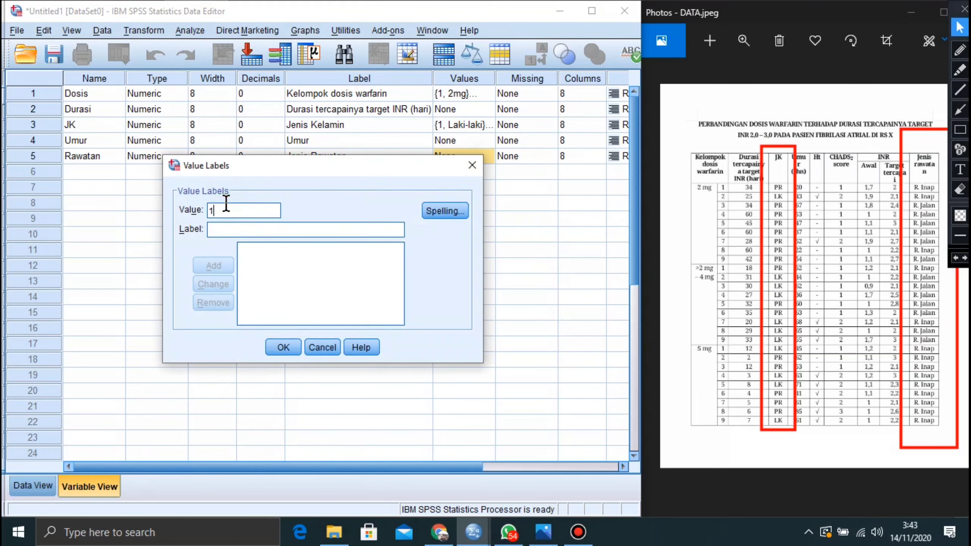
key(Tab)
text(Rawat Inap)
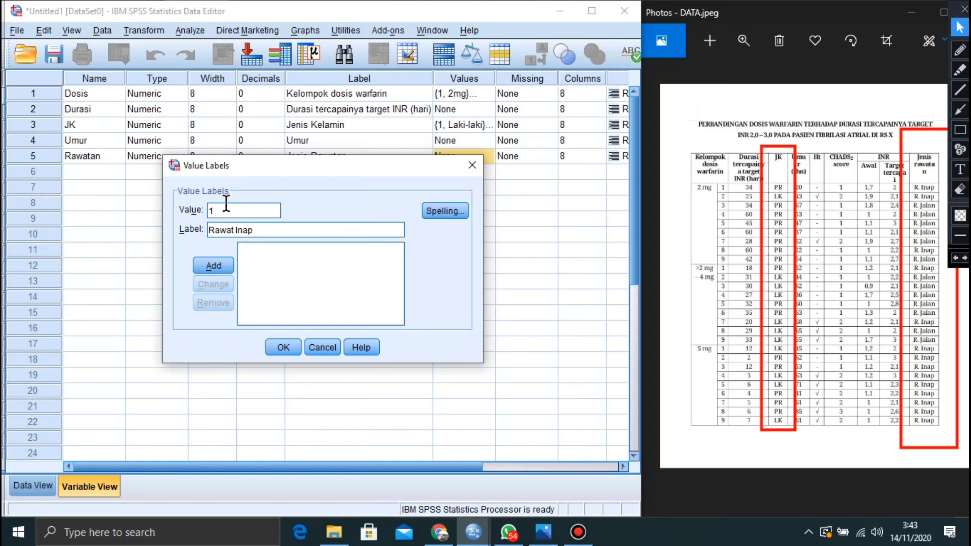
click(213, 265)
Add value 2 with the label "Rawat Jalan" for Rawatan and apply the value labels.
text(2)
key(Tab)
text(Rajawa)
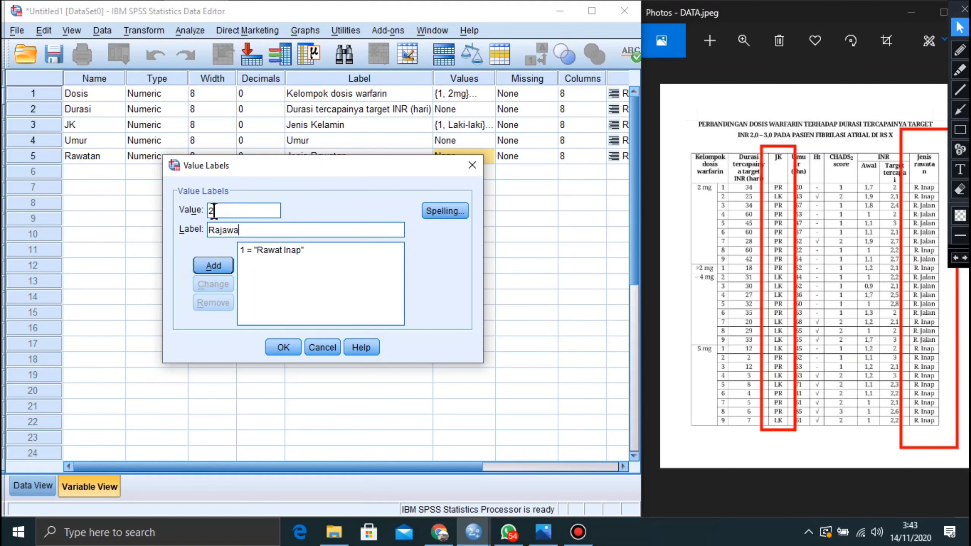
key(BackSpace)
key(BackSpace)
key(BackSpace)
key(BackSpace)
text(wat Jlaa)
key(BackSpace)
key(BackSpace)
key(BackSpace)
text(alan)
click(215, 266)
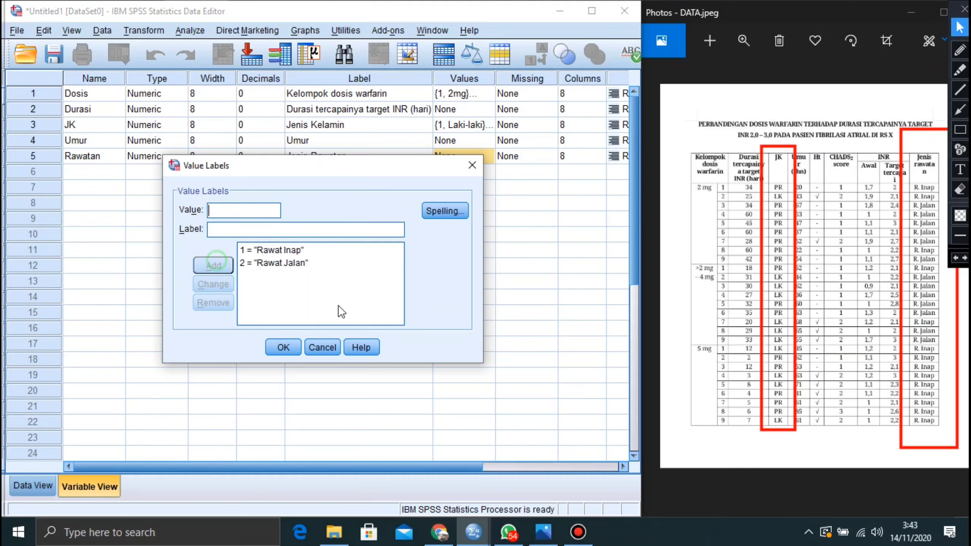
click(290, 348)
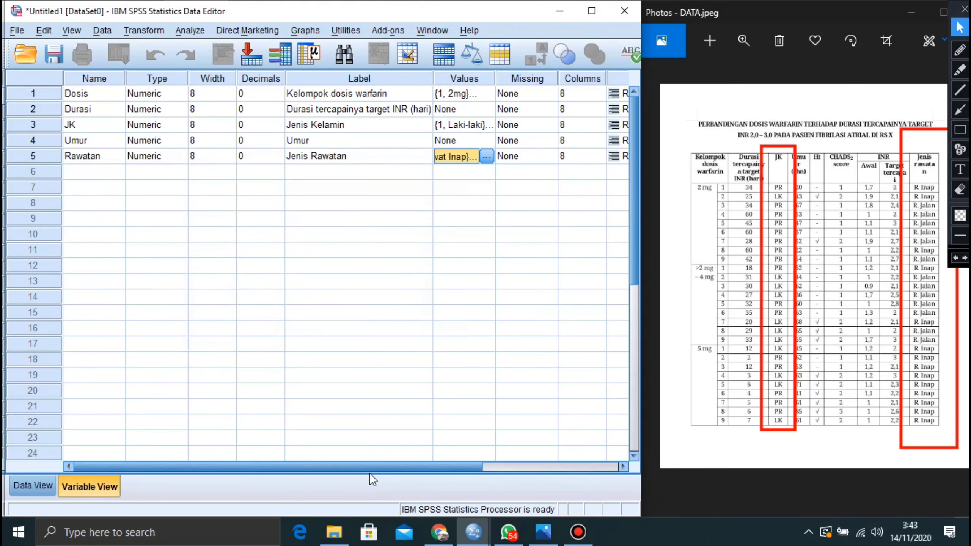
Examine the Measure column and the measurement levels available for Kelompok dosis warfarin.
drag(365, 465, 544, 461)
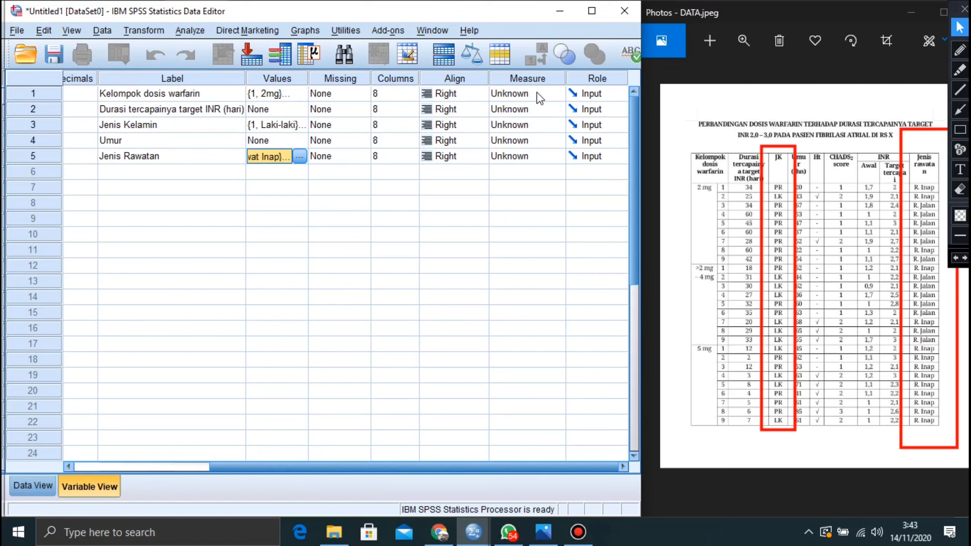
click(550, 80)
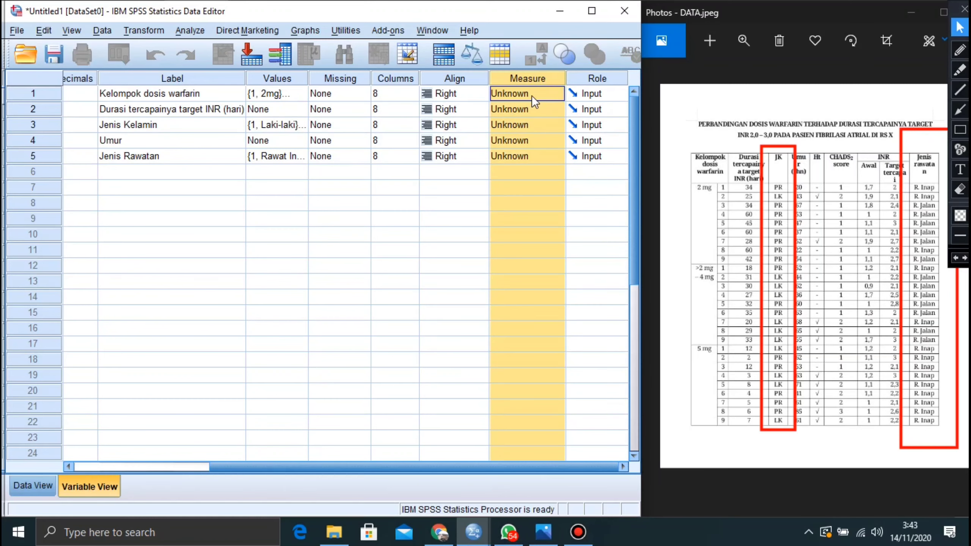
click(512, 93)
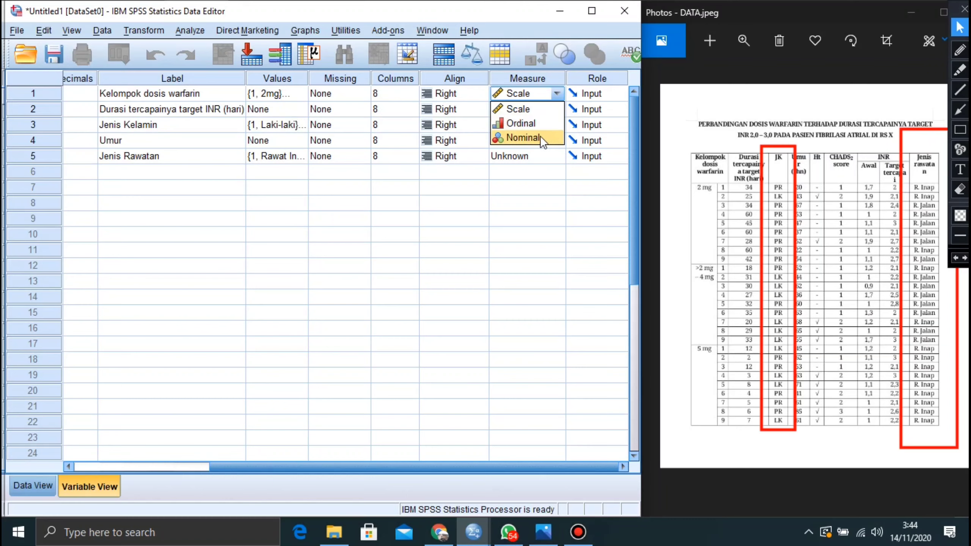
click(527, 183)
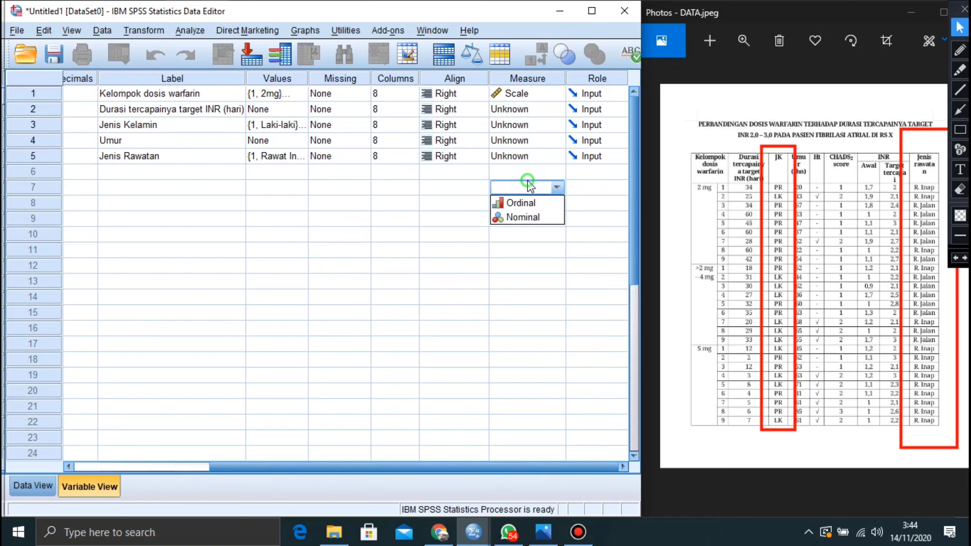
click(535, 97)
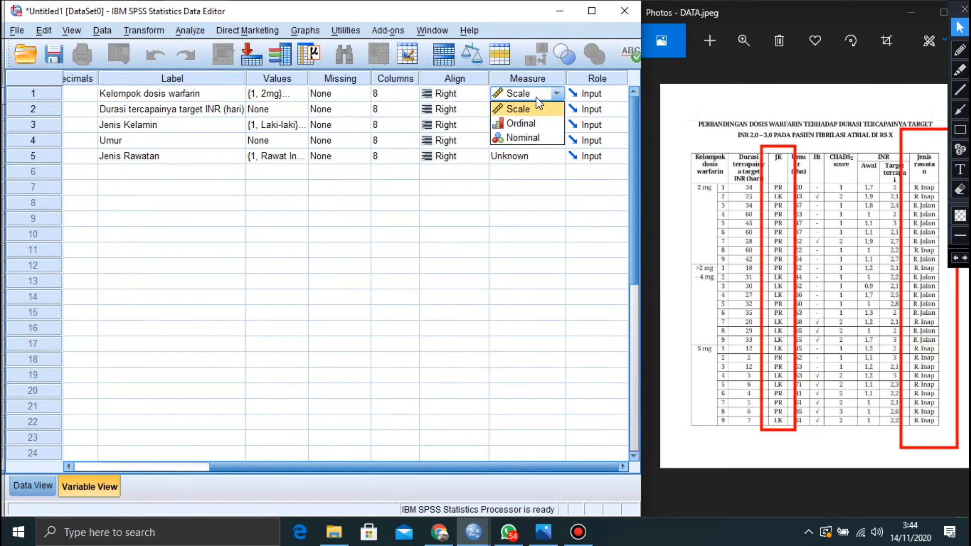
Draw red rectangles around the Kelompok dosis warfarin column and its 2 mg, >2 mg – 4 mg and 5 mg groups, and return to the normal cursor.
click(961, 31)
click(960, 130)
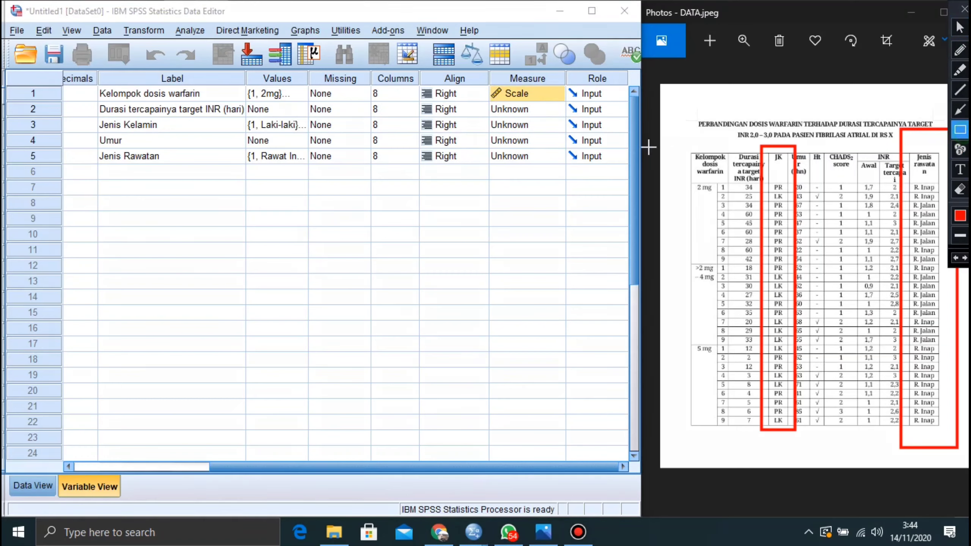
drag(678, 138, 737, 379)
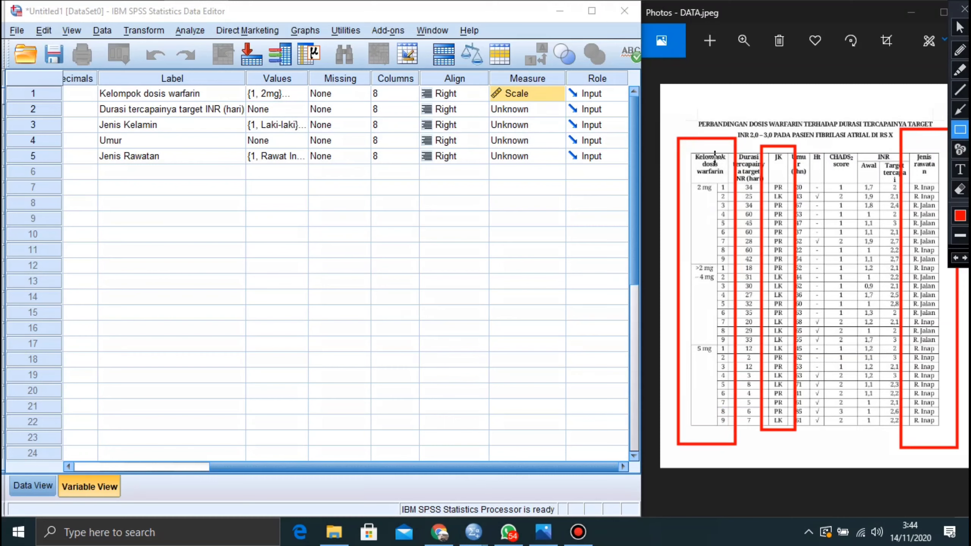
drag(691, 184, 723, 216)
drag(685, 253, 724, 298)
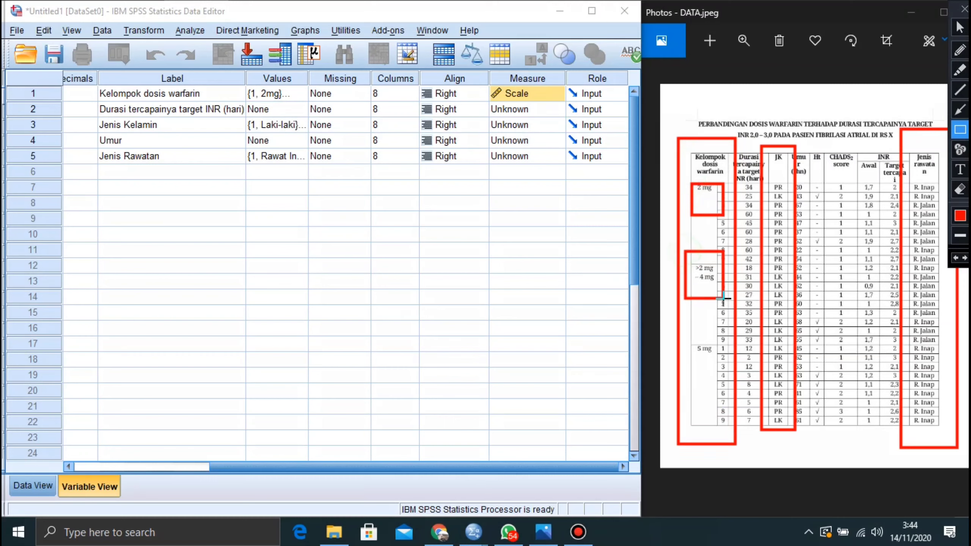
mouse_move(688, 337)
mouse_down()
mouse_move(720, 346)
mouse_move(721, 364)
mouse_up()
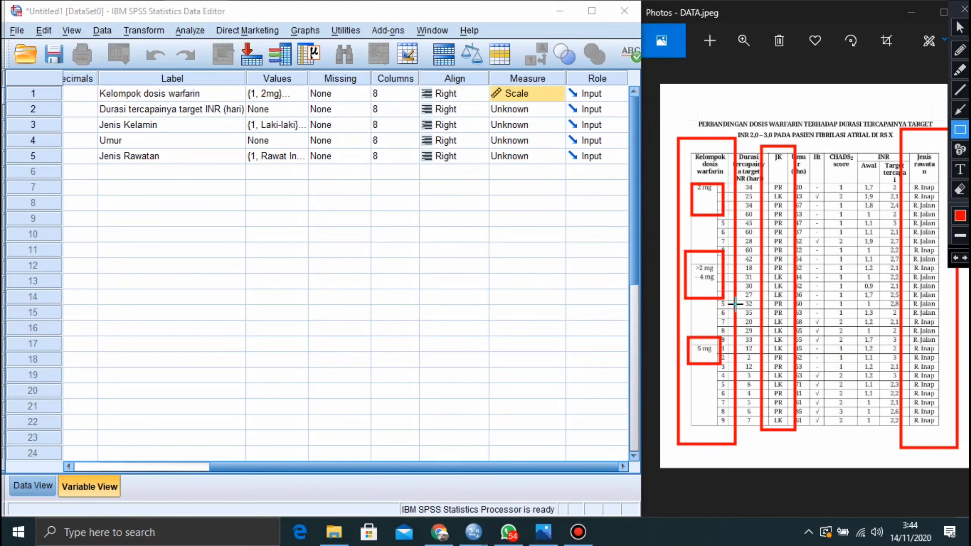
click(960, 27)
Set the measurement level of Kelompok dosis warfarin to Ordinal.
click(530, 93)
click(561, 92)
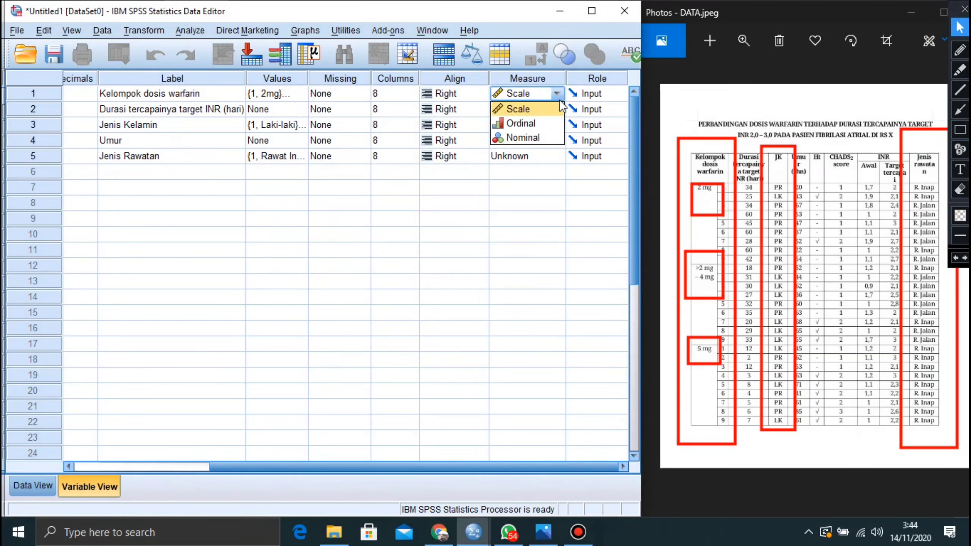
click(545, 124)
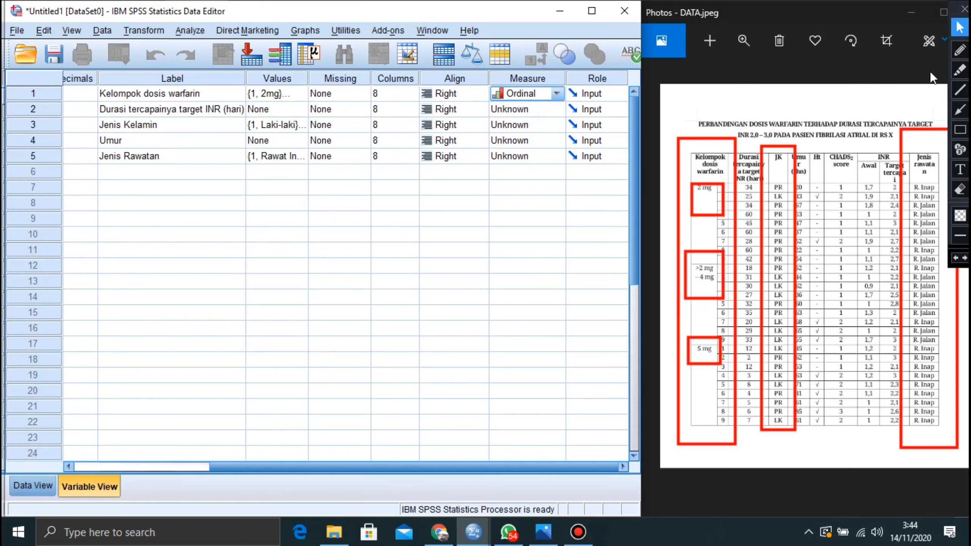
Undo all red rectangles on the reference table and return to the normal cursor.
click(960, 129)
key(ctrl+z)
key(ctrl+z)
key(ctrl+z)
key(ctrl+z)
key(ctrl+z)
key(ctrl+z)
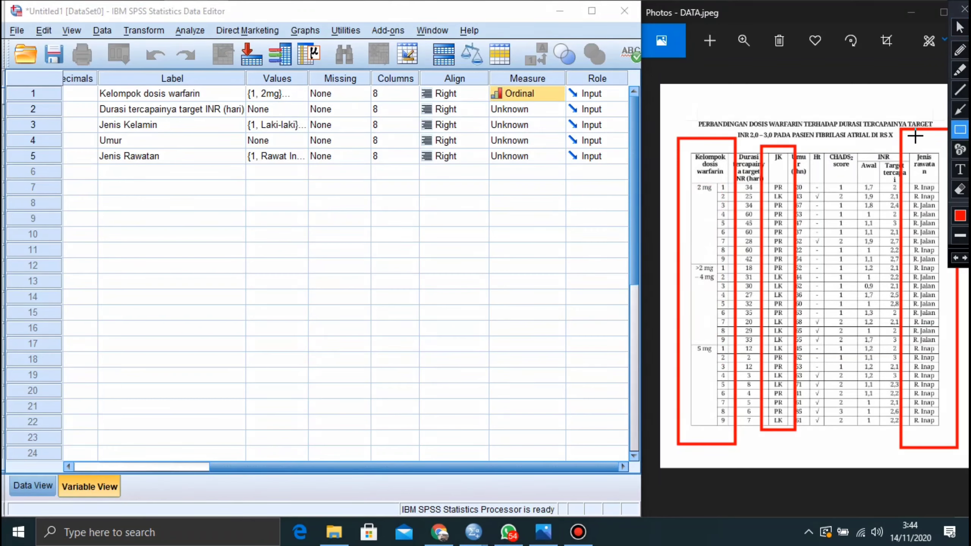
click(959, 28)
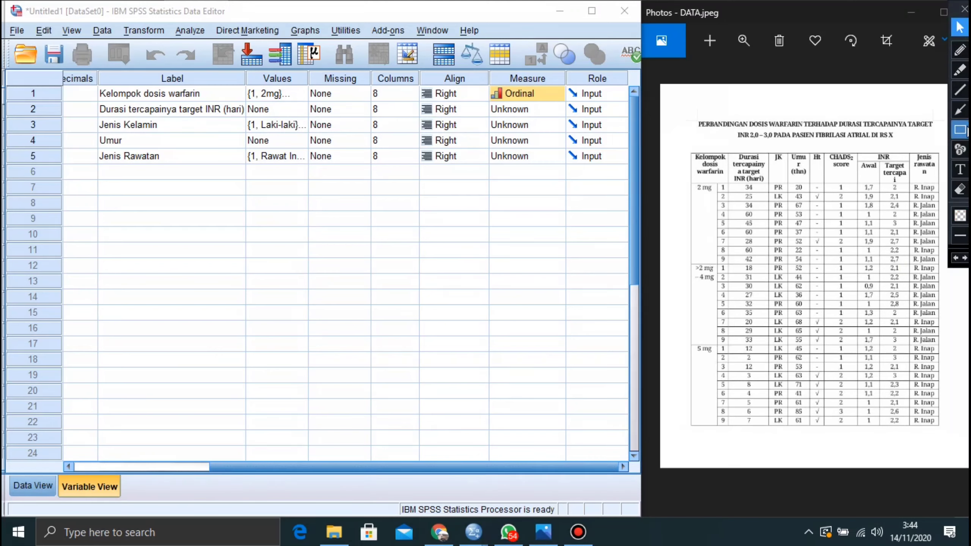
Draw a red rectangle around the values of the Durasi tercapainya target INR (hari) column and return to the normal cursor.
click(960, 130)
mouse_move(726, 173)
mouse_down()
mouse_move(772, 337)
mouse_move(768, 440)
mouse_up()
click(959, 28)
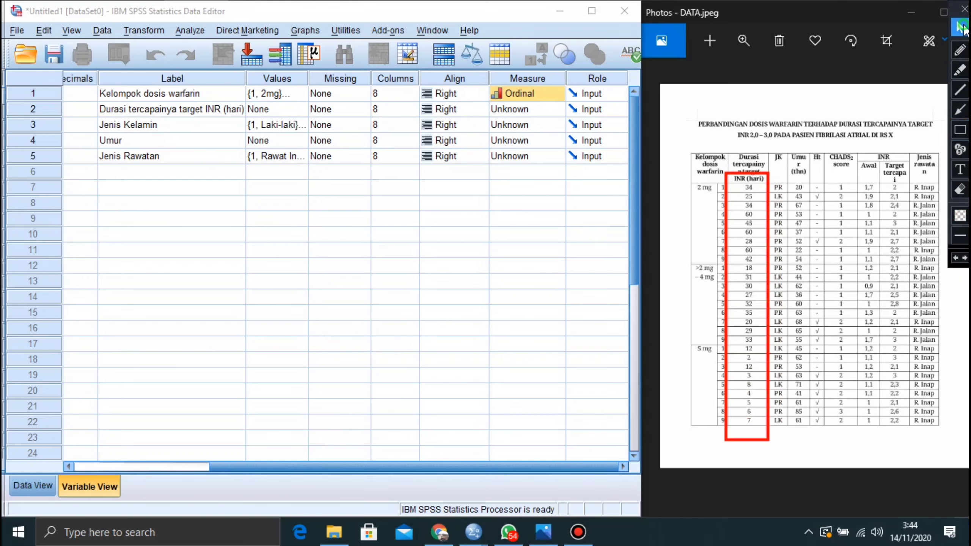
Set the measurement level of Durasi tercapainya target INR (hari) to Scale and of Jenis Kelamin to Nominal.
click(556, 109)
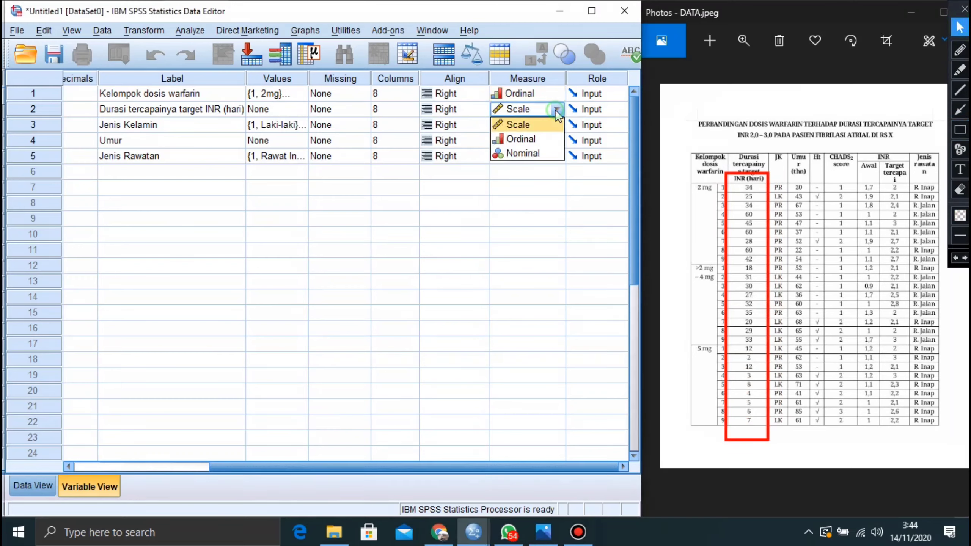
click(523, 127)
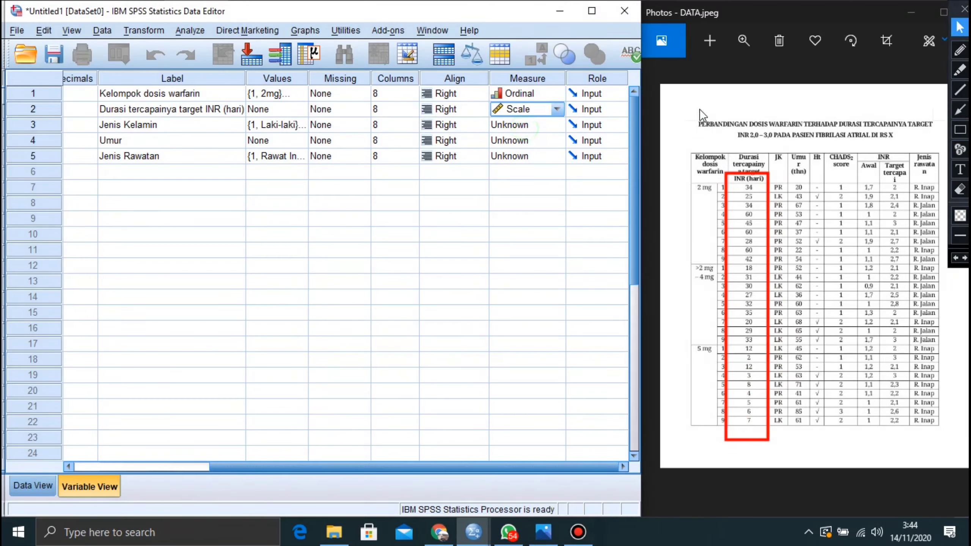
click(554, 124)
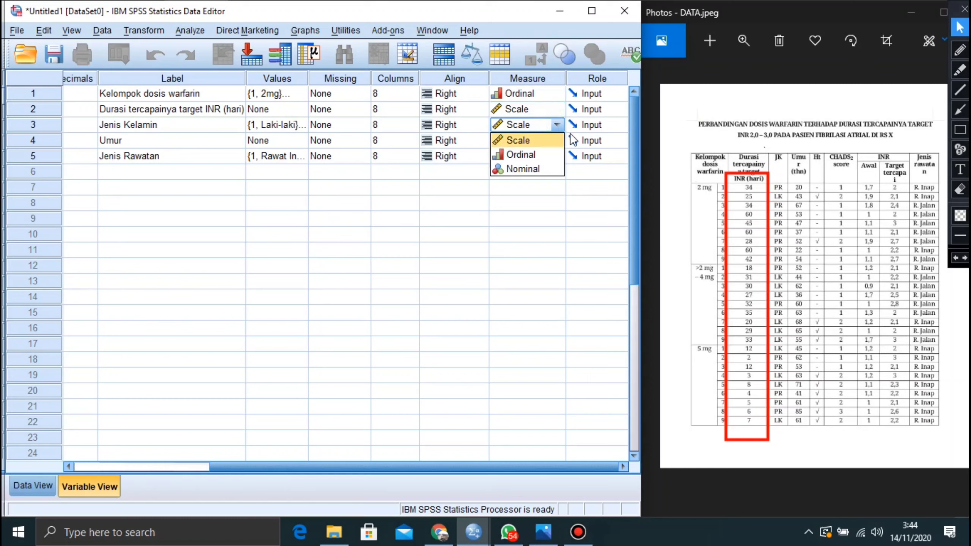
click(536, 170)
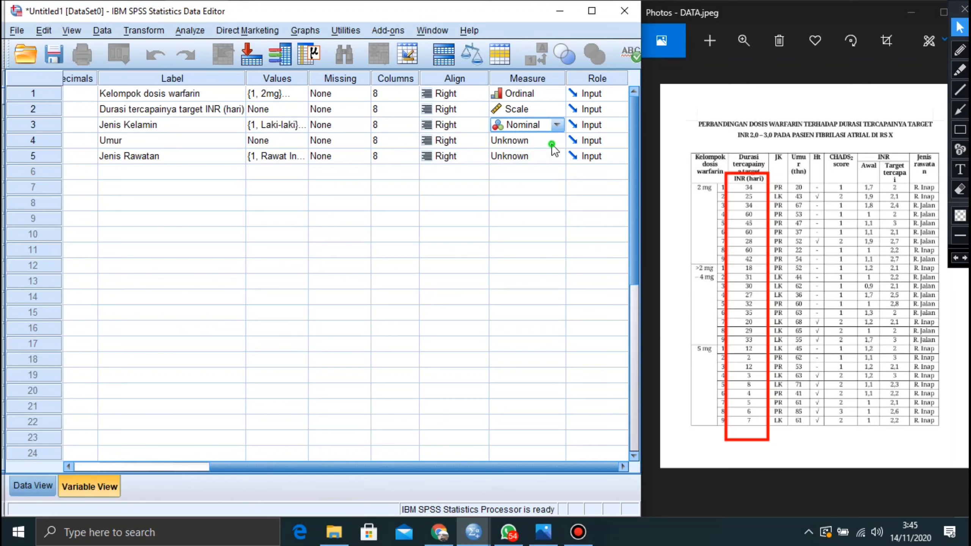
Set the measurement level of Umur to Scale and of Jenis Rawatan to Nominal.
click(553, 145)
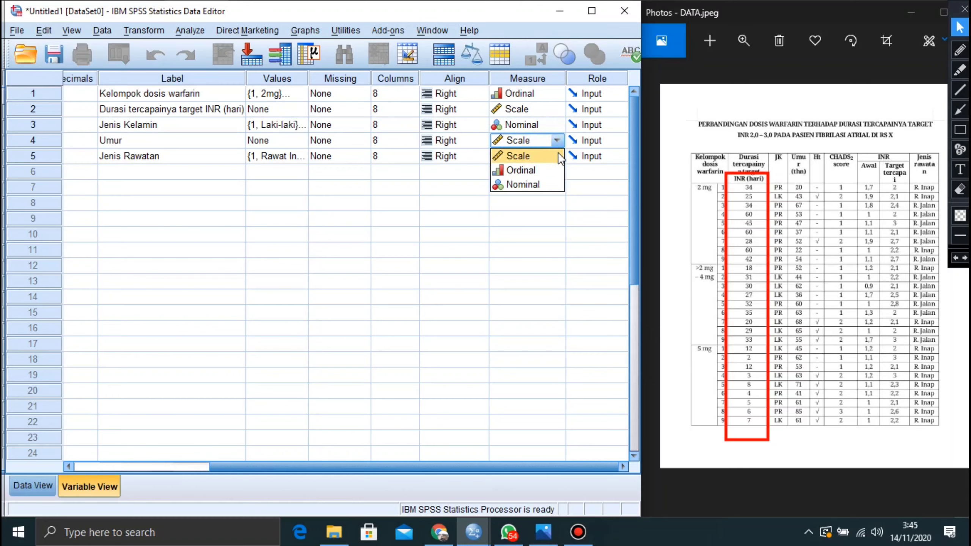
click(557, 156)
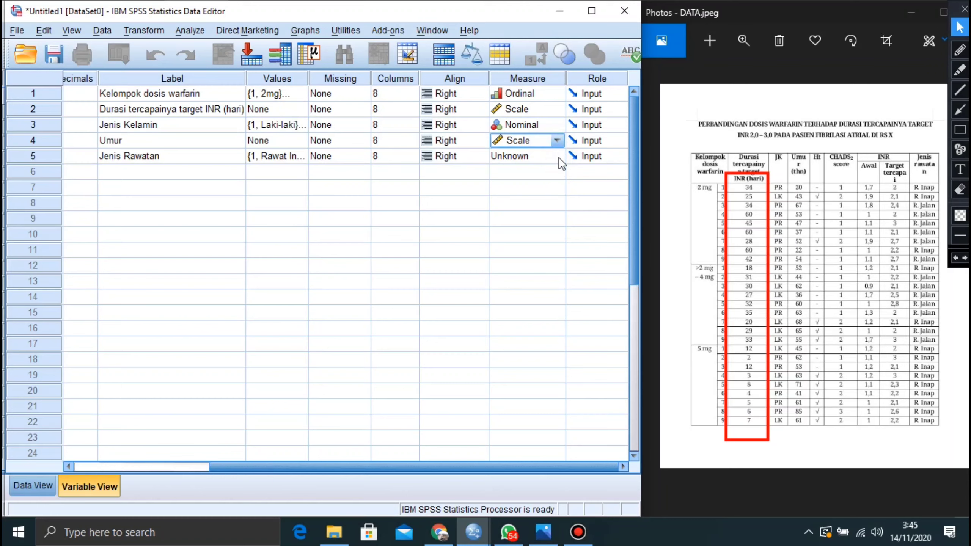
click(558, 156)
click(531, 199)
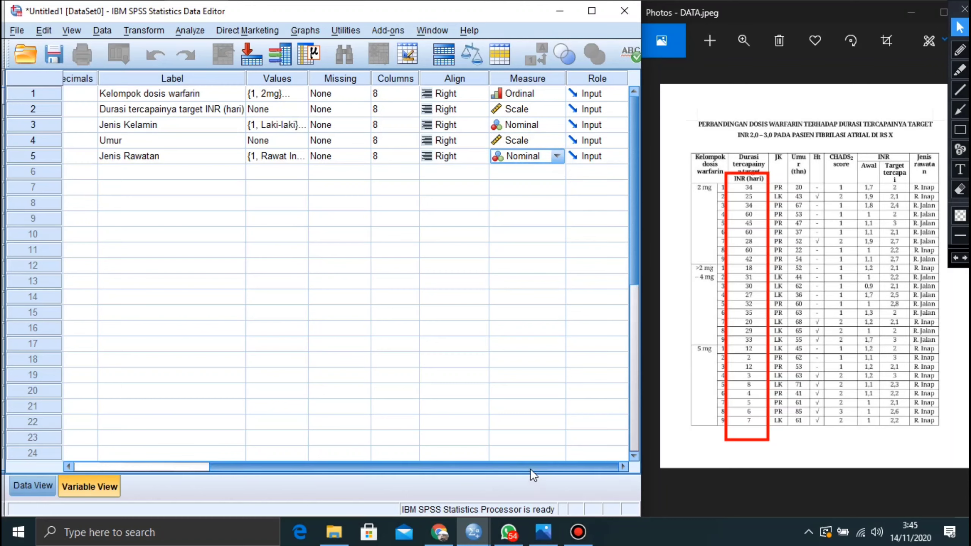
drag(530, 469, 560, 453)
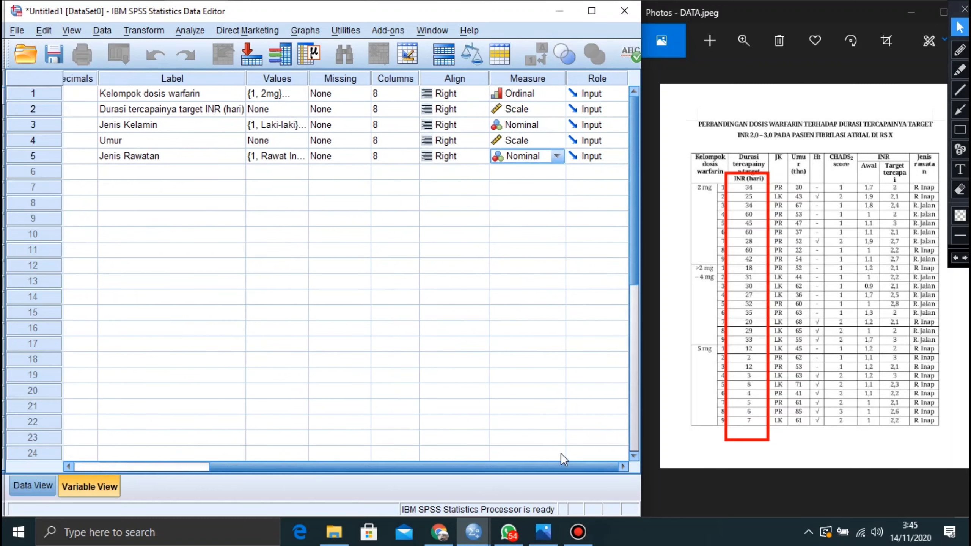
Clear the red rectangle, check the columns from Dosis to Rawatan in the data sheet, and return to the variable definitions.
click(956, 34)
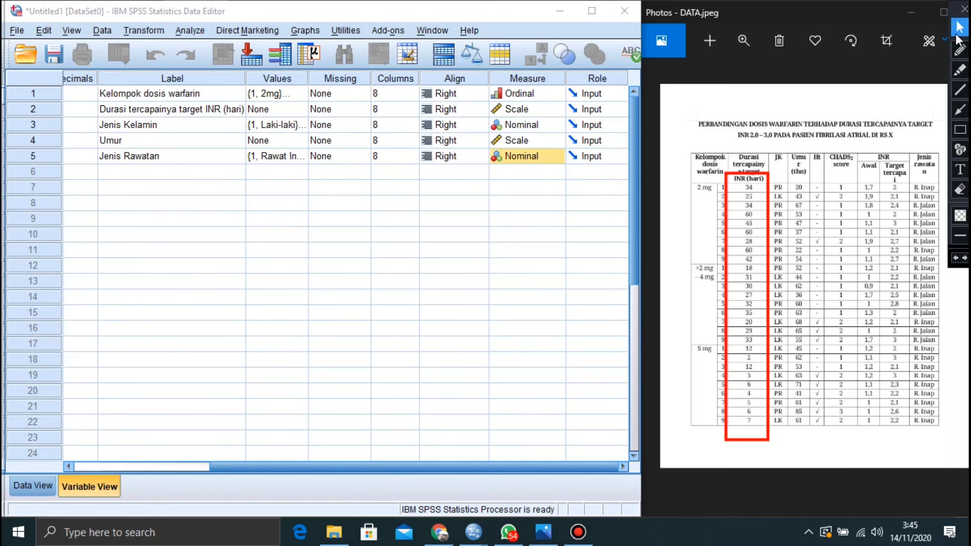
click(31, 483)
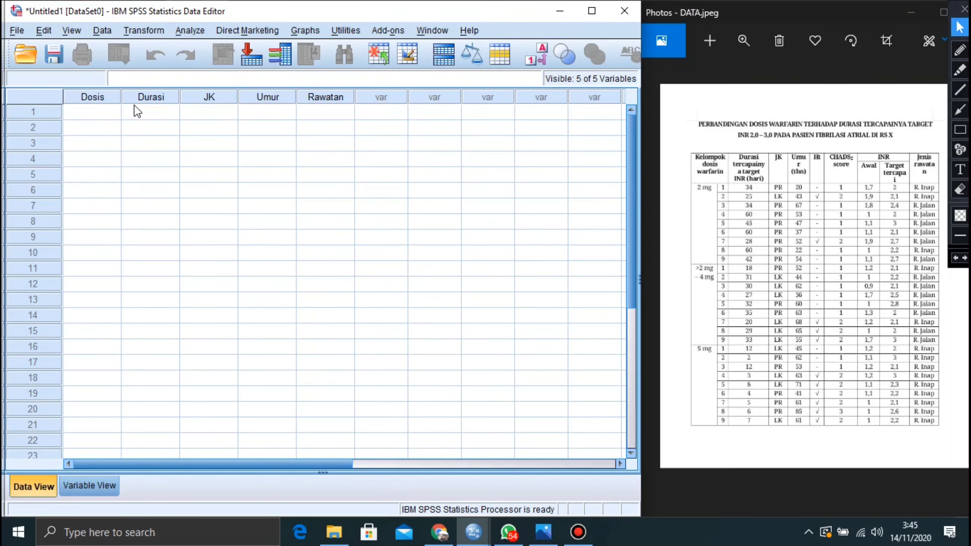
click(94, 117)
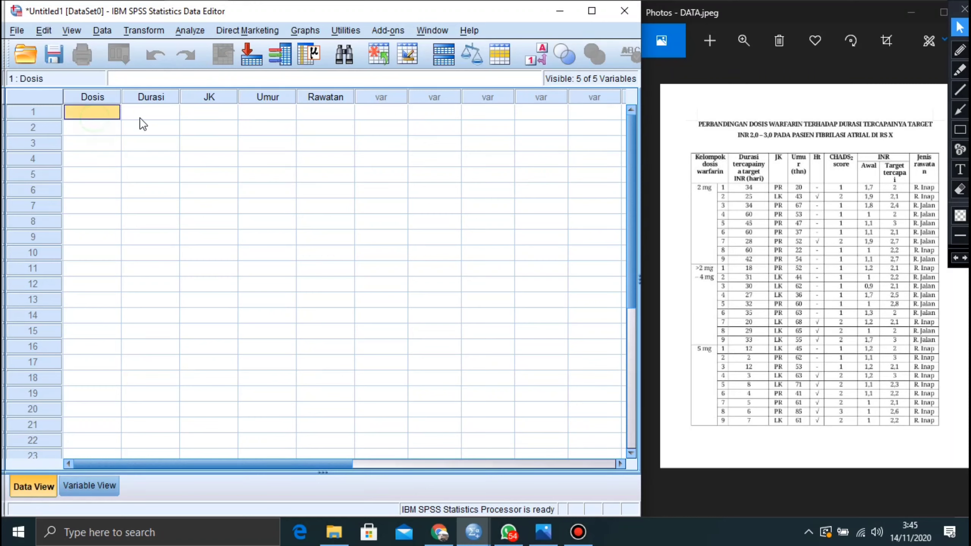
click(140, 118)
click(212, 109)
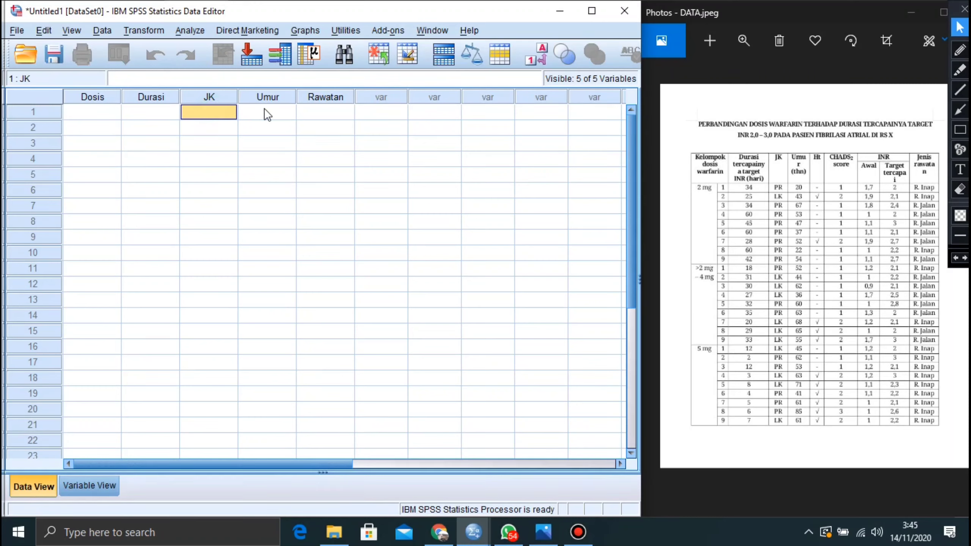
click(264, 109)
click(316, 109)
click(84, 491)
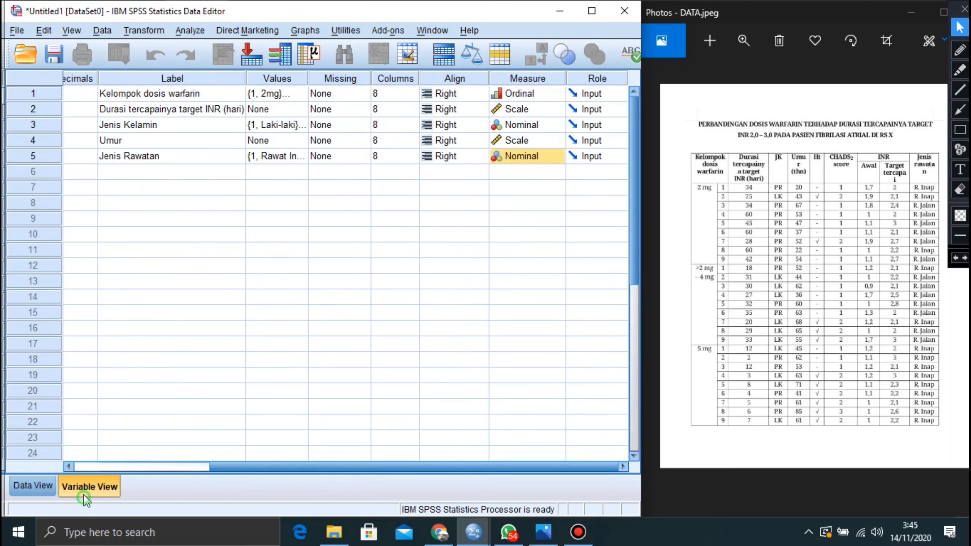
Review the Label and Name columns of the variable definitions, and select the first Dosis cell in the data sheet.
click(125, 79)
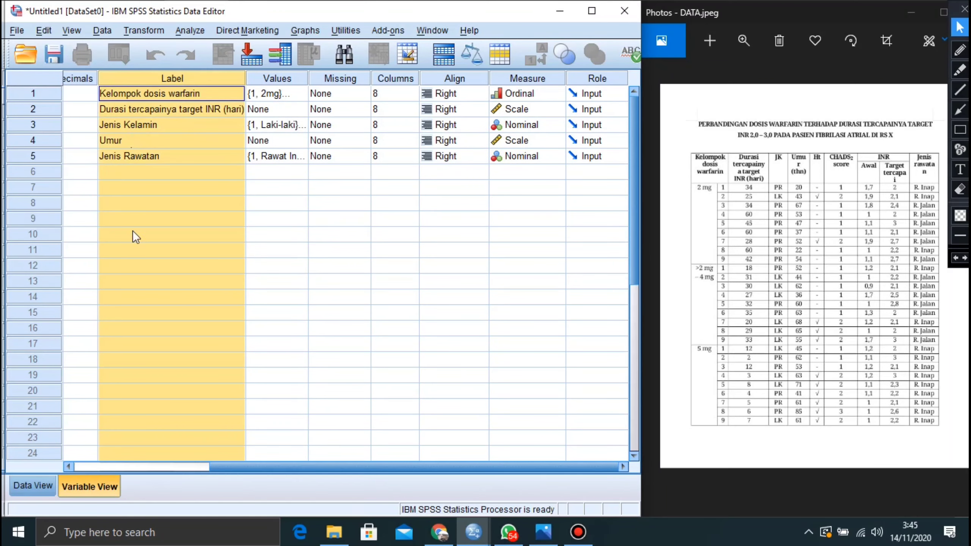
drag(205, 462, 67, 464)
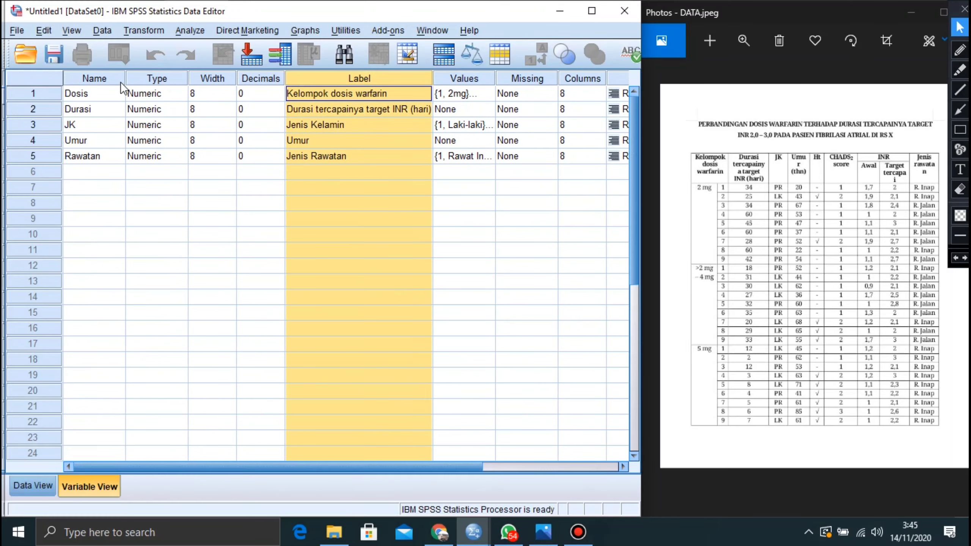
click(111, 80)
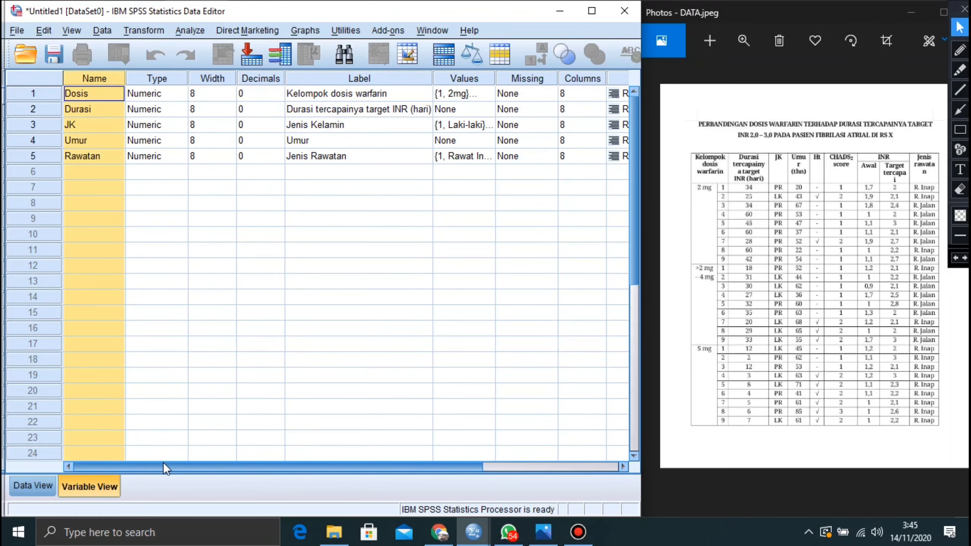
drag(163, 465, 341, 467)
click(29, 484)
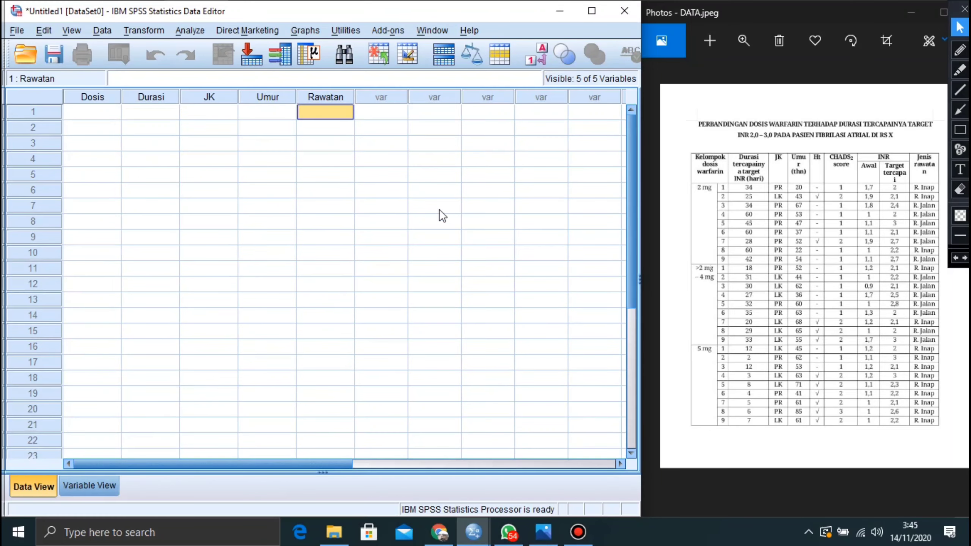
click(109, 115)
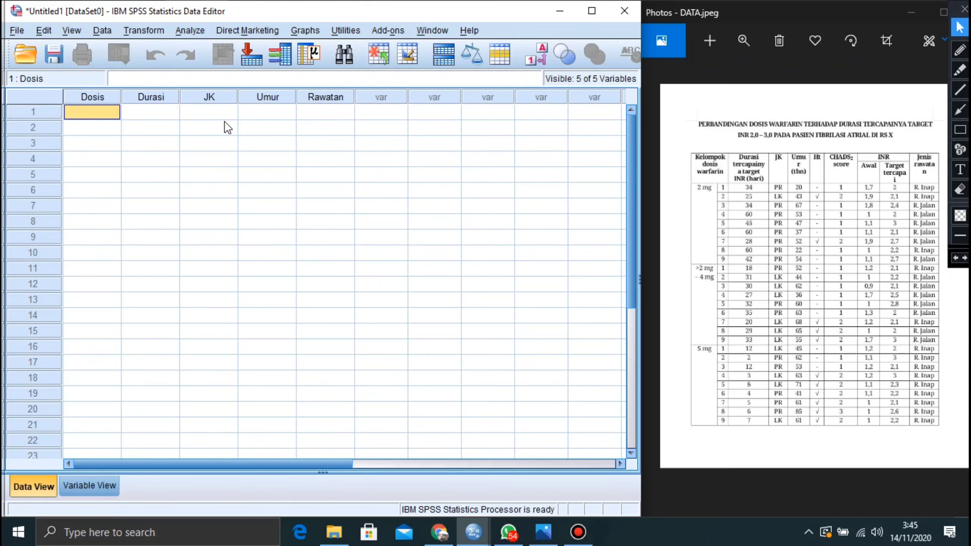
Draw a red rectangle around the Kelompok dosis warfarin column of the reference table and return to the normal cursor.
click(960, 130)
mouse_move(684, 147)
mouse_down()
mouse_move(734, 263)
mouse_move(735, 462)
mouse_up()
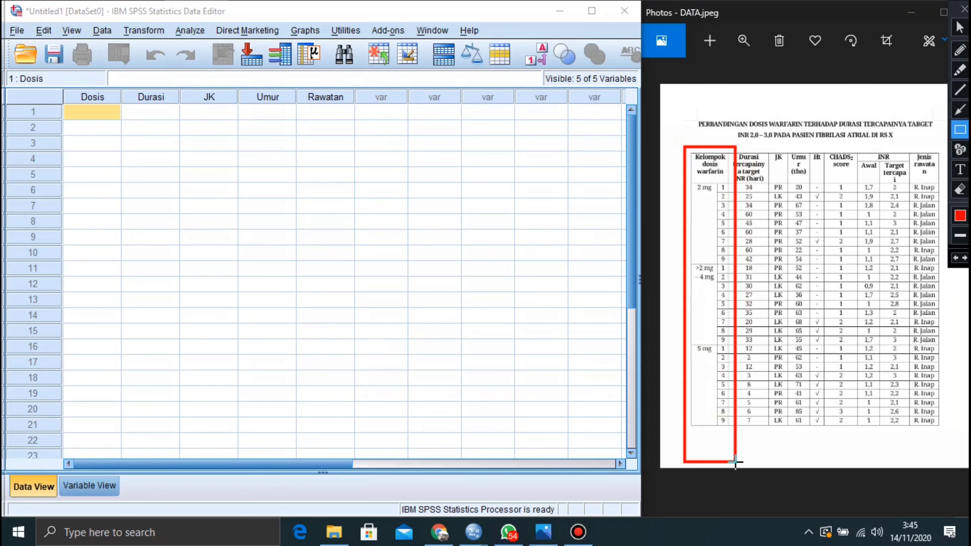
click(960, 27)
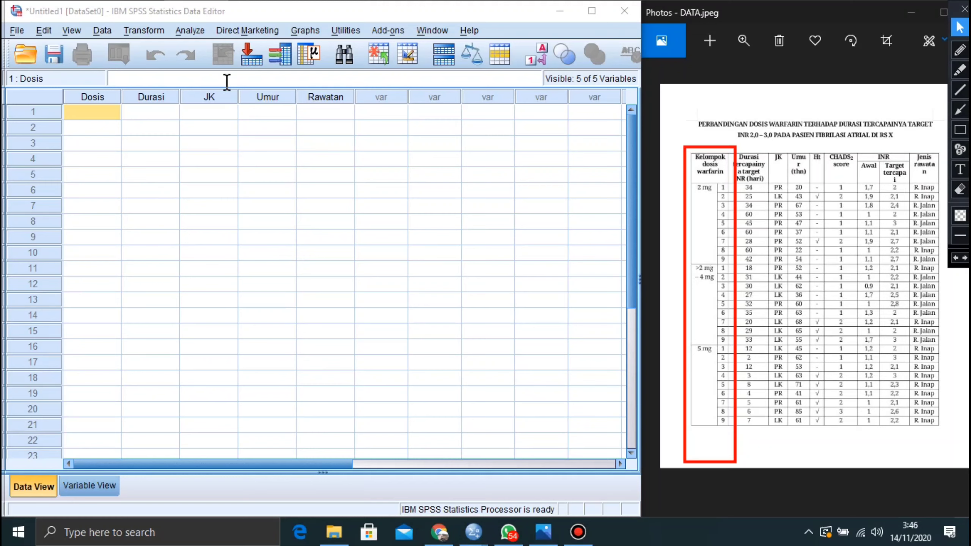
Enter 1 as the Dosis value of the first case.
click(96, 116)
text(q)
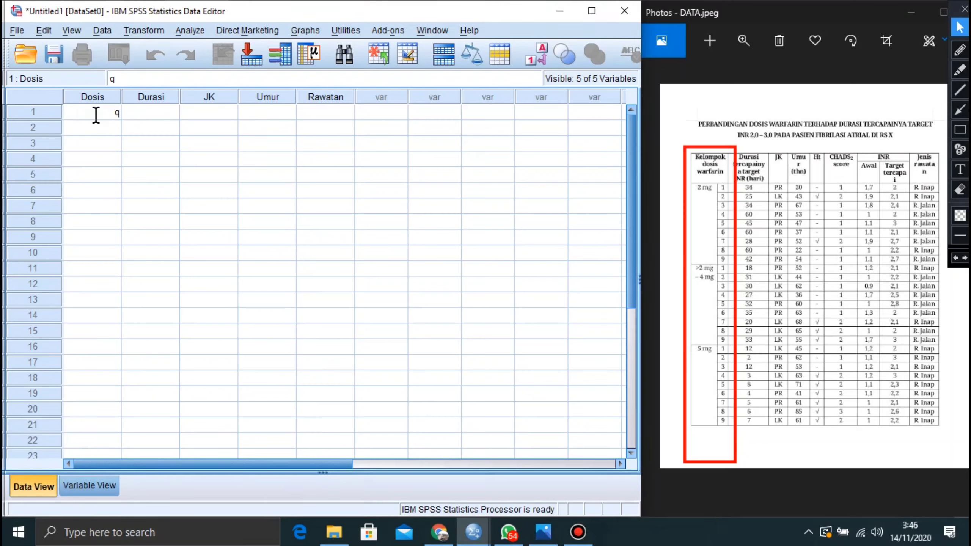
key(BackSpace)
key(Tab)
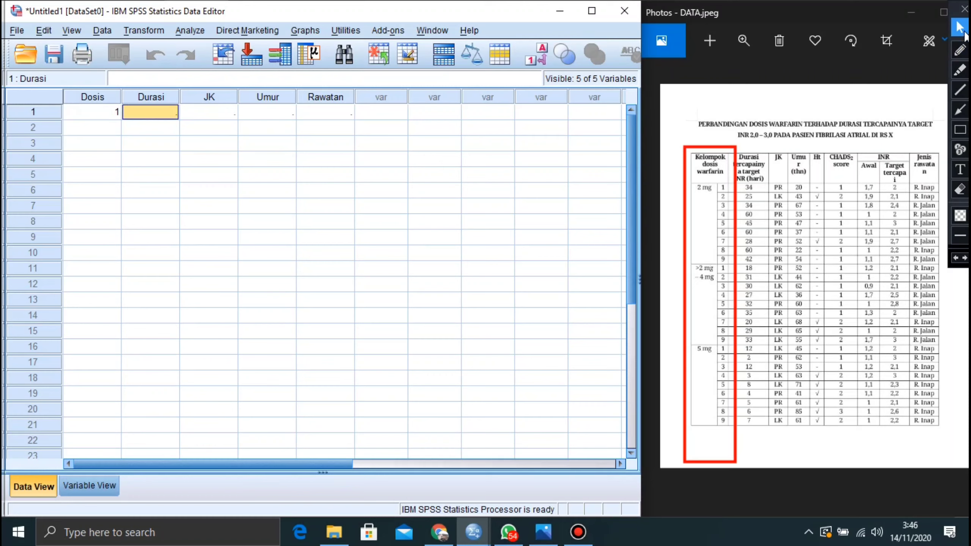
Draw a horizontal red line beneath the first patient row of the reference table and return to the normal cursor.
click(962, 133)
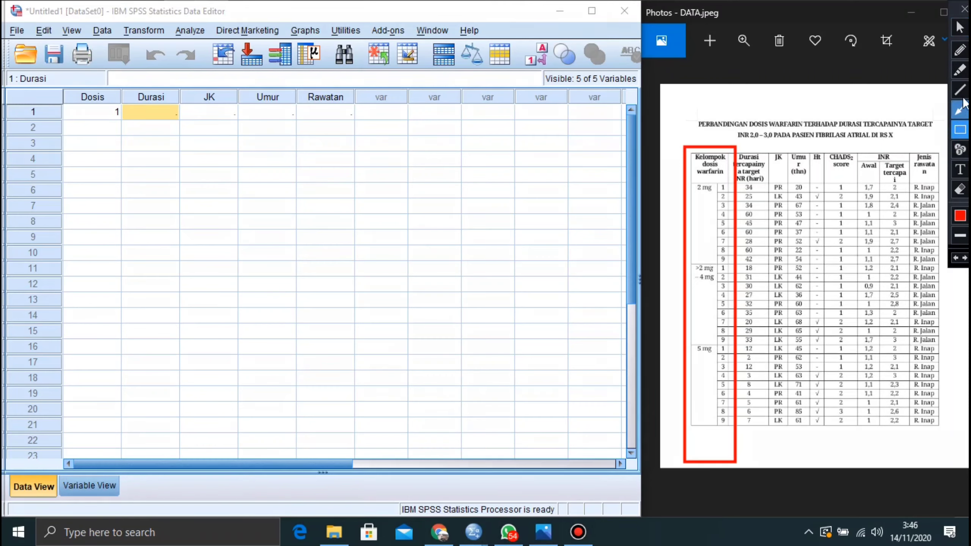
click(960, 90)
drag(693, 197, 941, 194)
click(959, 28)
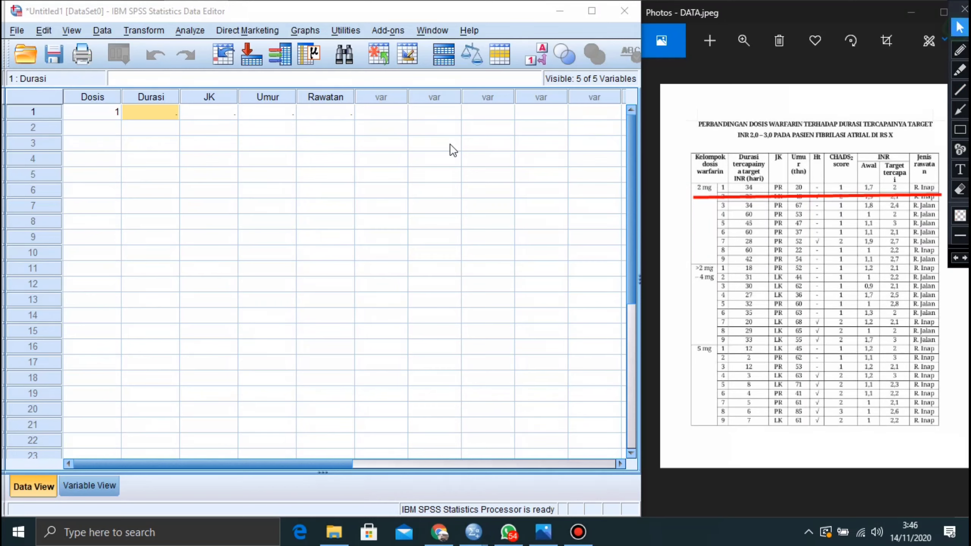
Complete the first case with Durasi 34, JK 2, Umur 20 and Rawatan 1.
click(160, 108)
text(34)
click(207, 108)
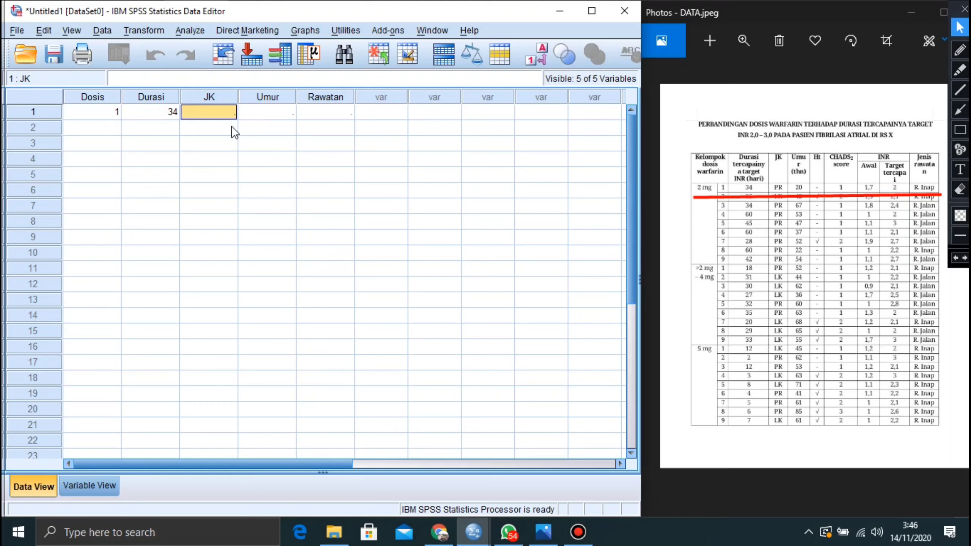
text(2)
key(Tab)
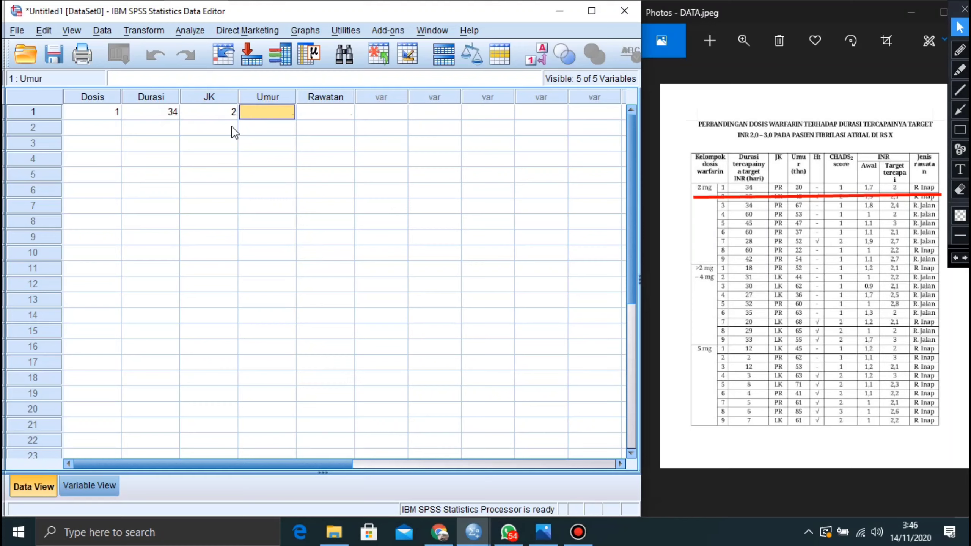
text(20)
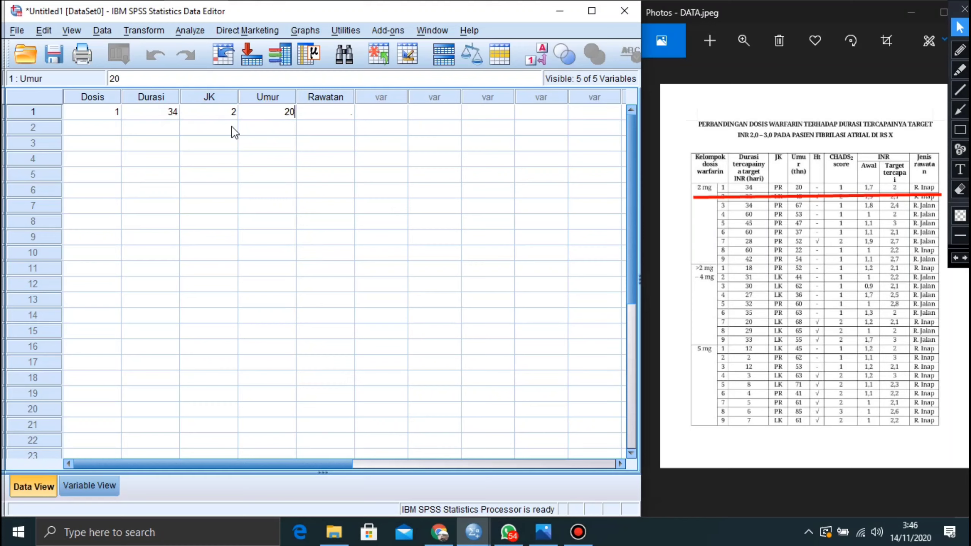
key(Tab)
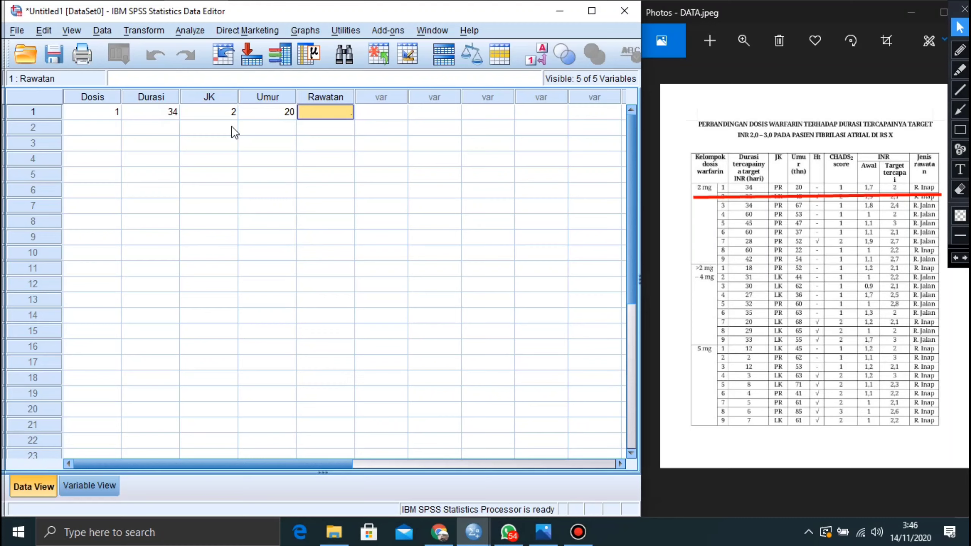
text(1)
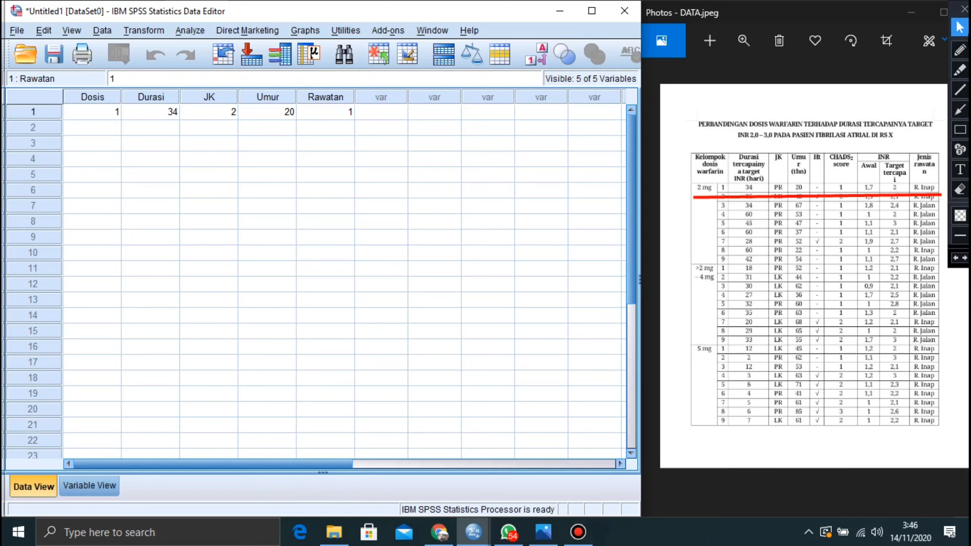
click(962, 33)
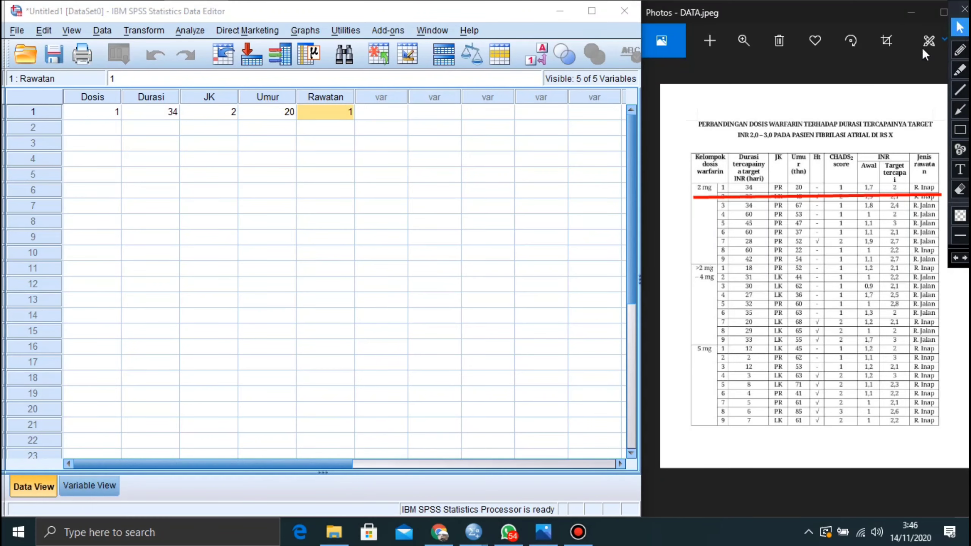
click(631, 153)
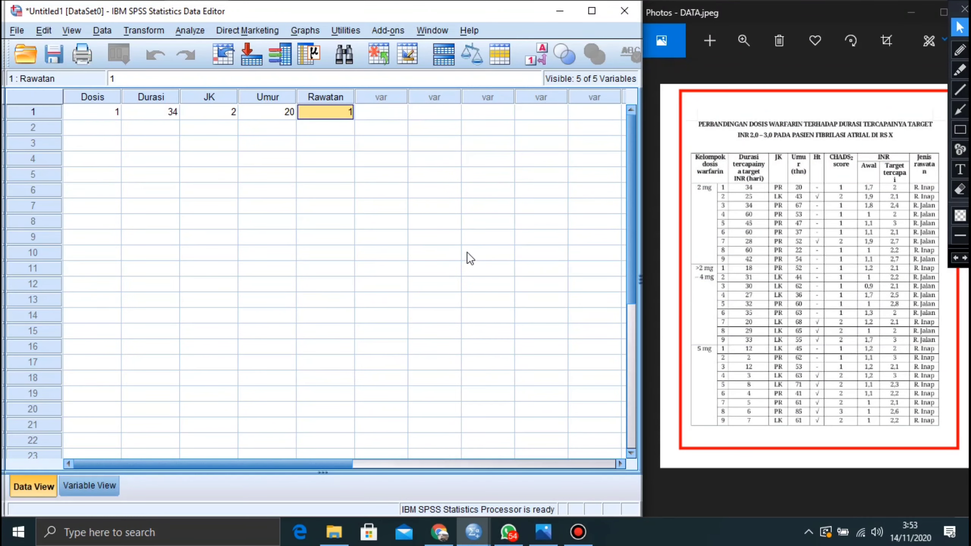
Draw a red rectangle around the whole reference table, including its title, and return to the normal cursor.
click(962, 133)
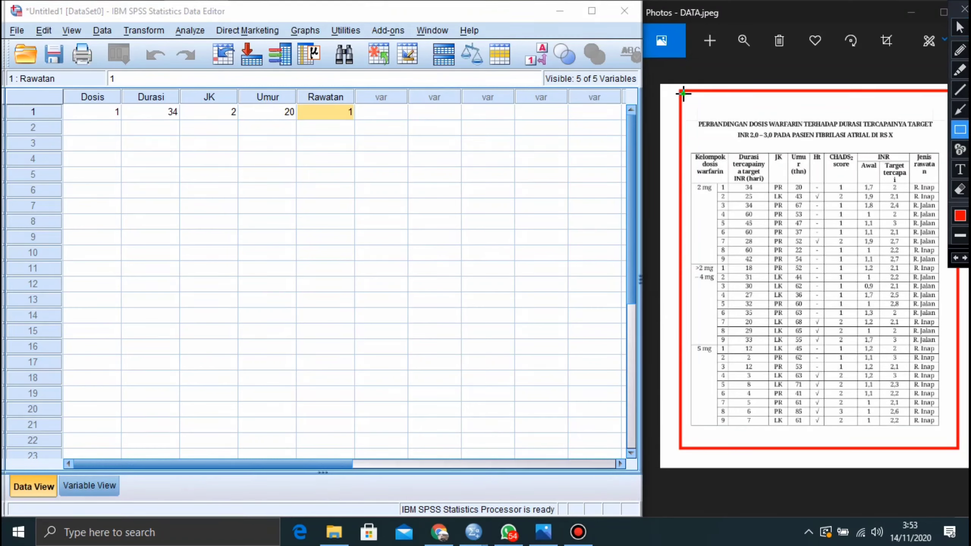
drag(683, 93, 960, 451)
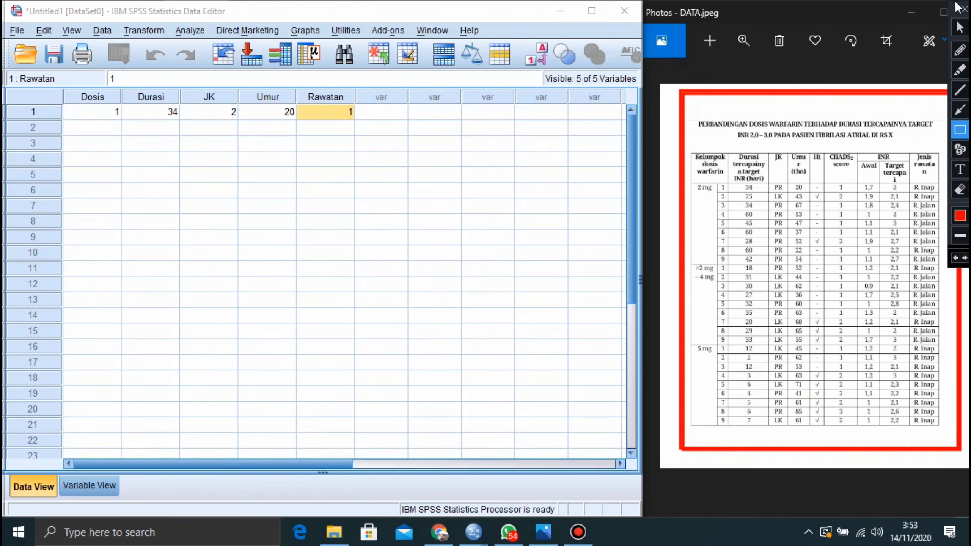
click(960, 27)
Switch to the other SPSS data window that holds the fully entered data, and inspect its Dosis column.
mouse_move(473, 532)
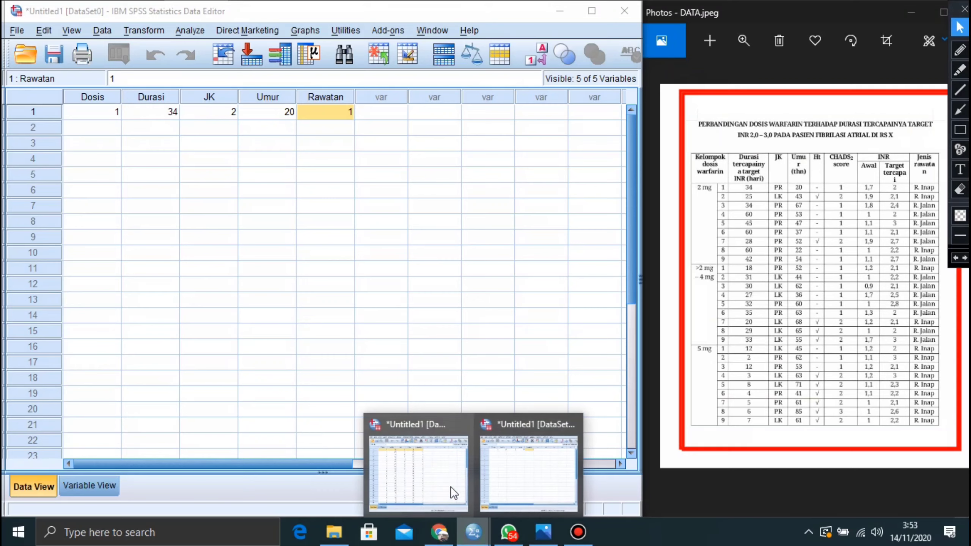
click(453, 493)
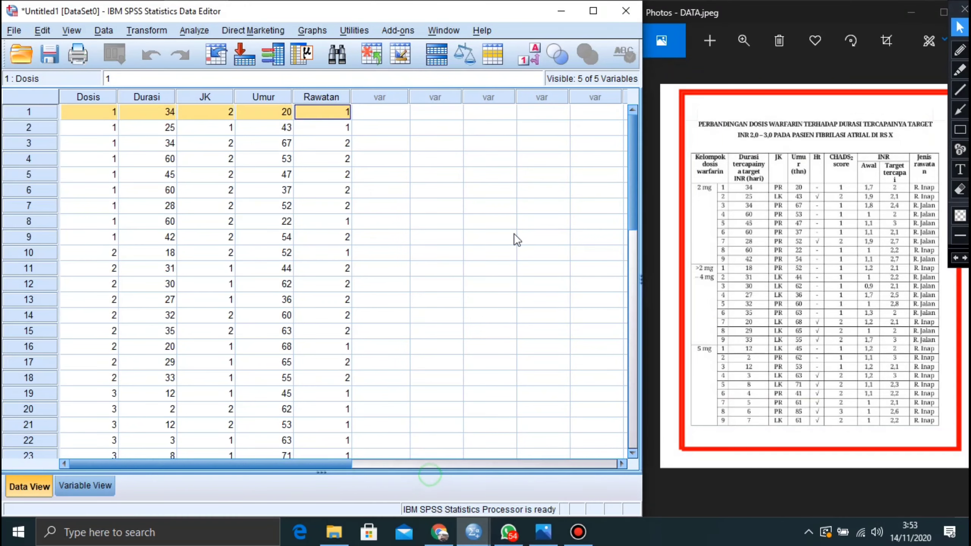
click(97, 97)
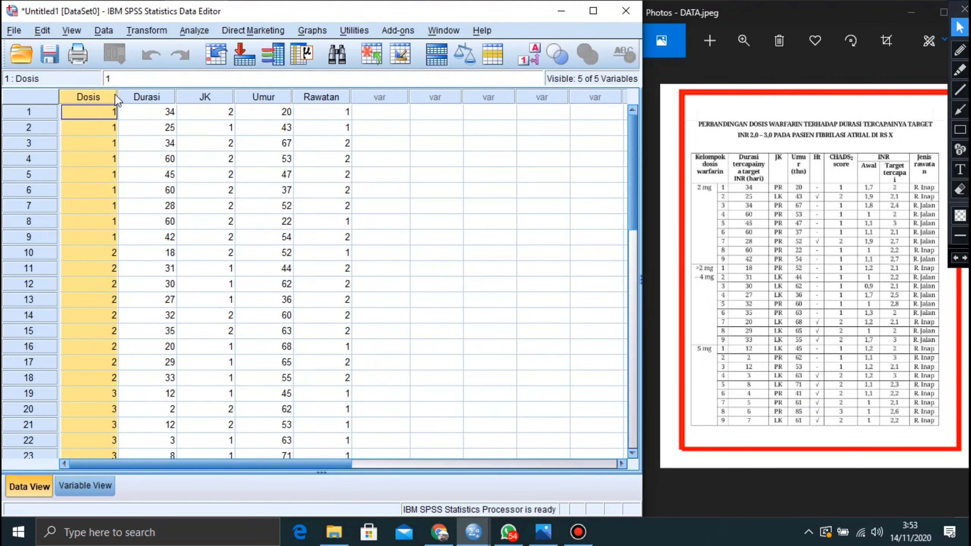
click(422, 117)
click(349, 109)
click(357, 108)
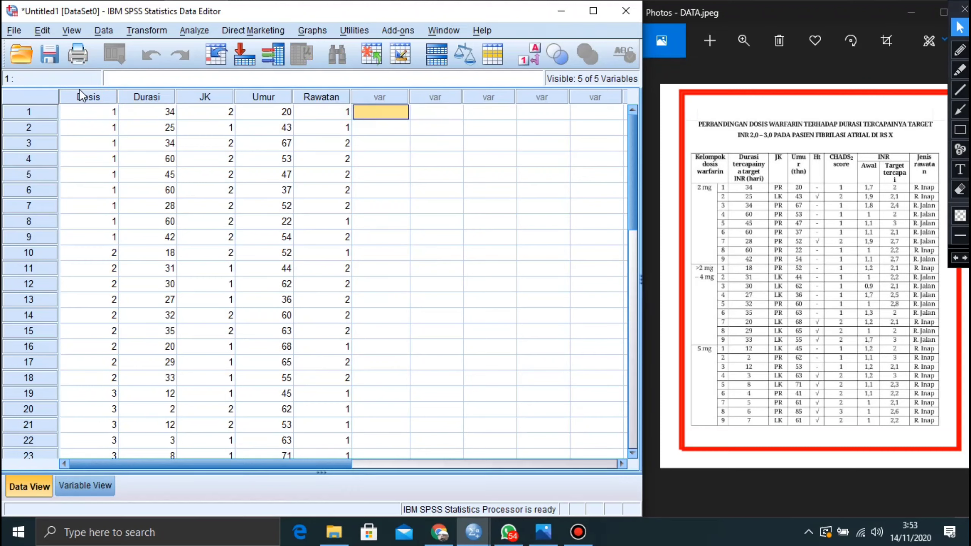
Go through the Dosis, Durasi, JK, Umur and Rawatan columns one at a time in the filled data sheet.
click(83, 92)
click(153, 96)
click(206, 95)
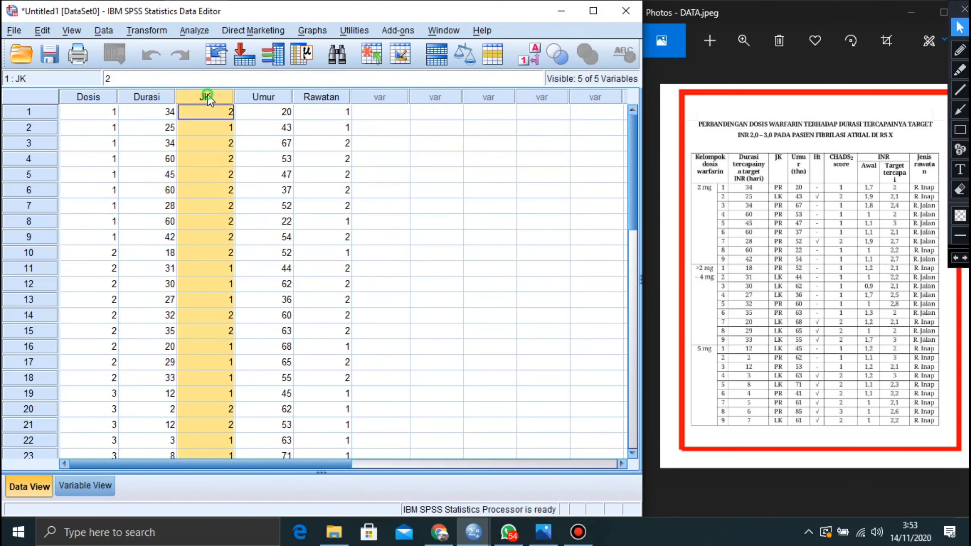
click(273, 98)
click(317, 98)
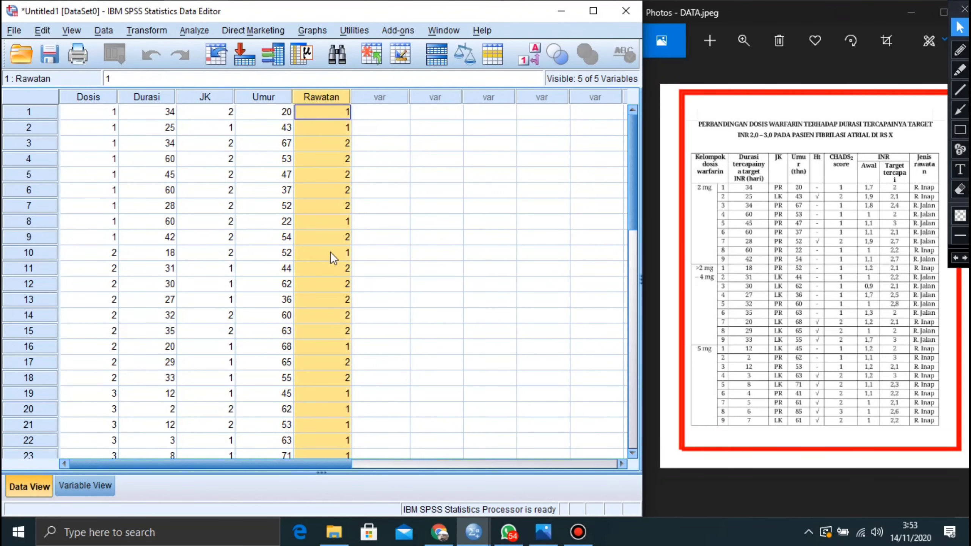
Clear the column selection and show value labels instead of numeric codes in the data sheet.
click(386, 112)
click(384, 113)
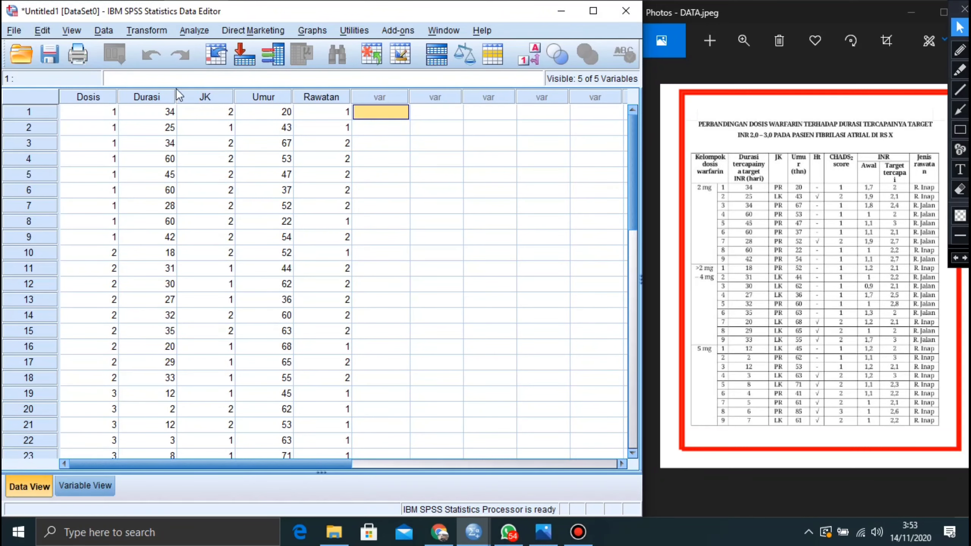
click(72, 31)
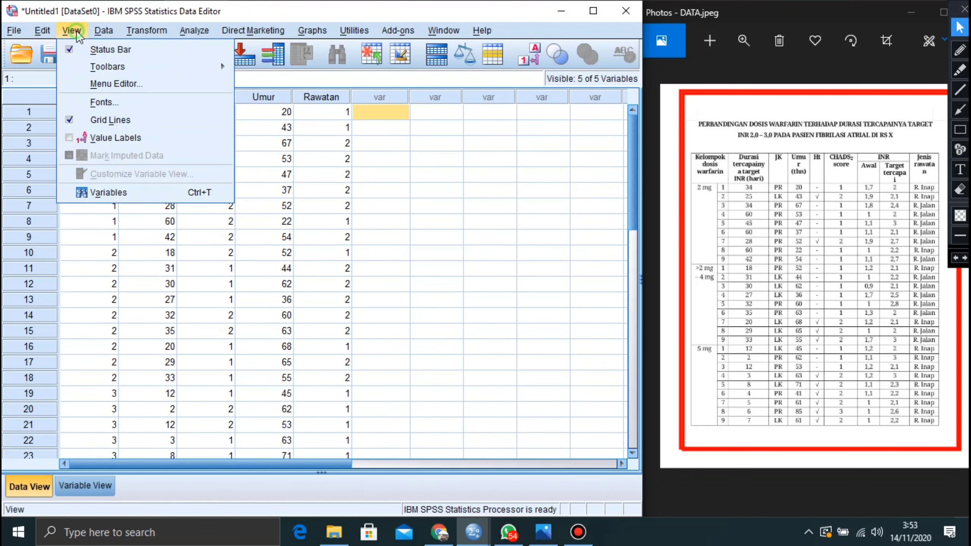
click(84, 141)
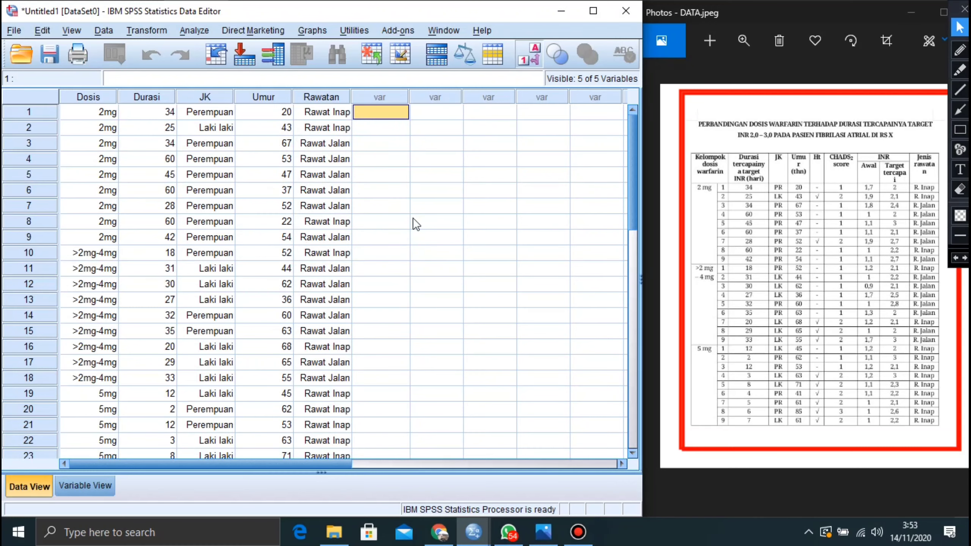
Check the value labels defined for Kelompok Dosis Warfarin, Jenis Kelamin and Jenis Rawatan without changing them, and return to the data sheet.
click(81, 487)
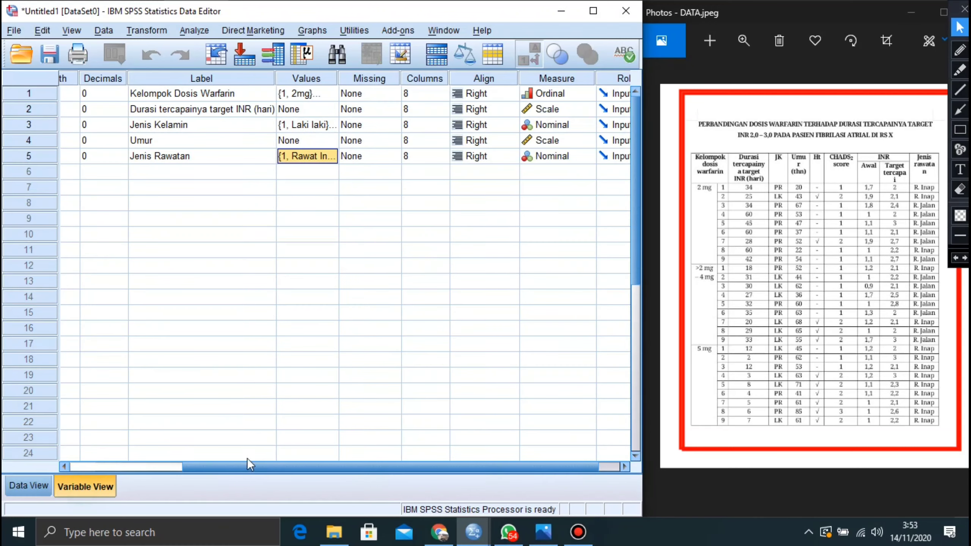
click(306, 94)
click(330, 94)
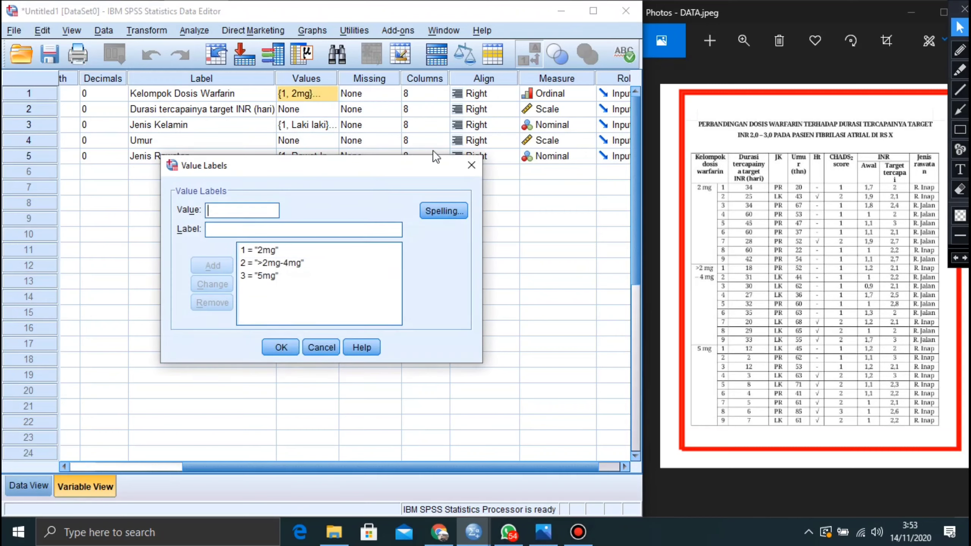
click(466, 165)
click(327, 125)
click(329, 124)
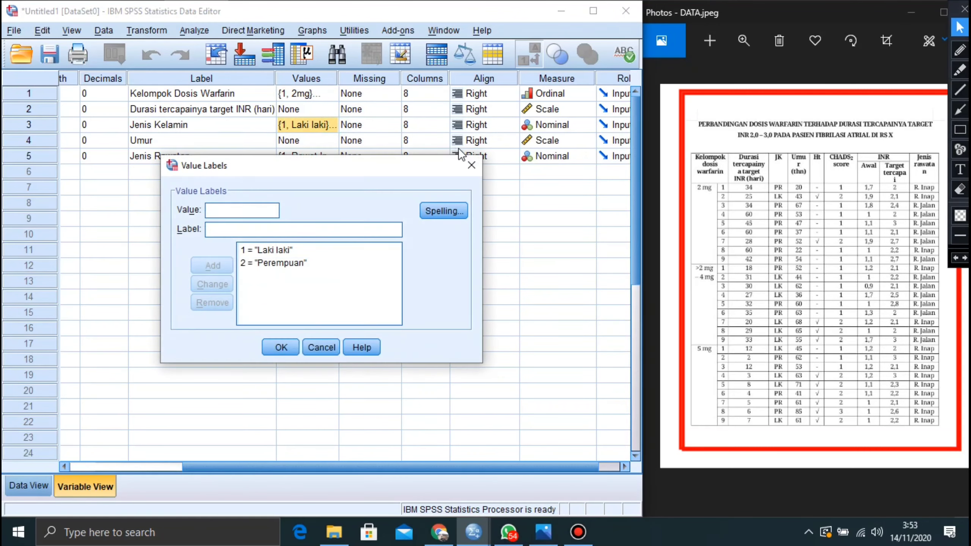
click(465, 165)
click(334, 155)
click(330, 155)
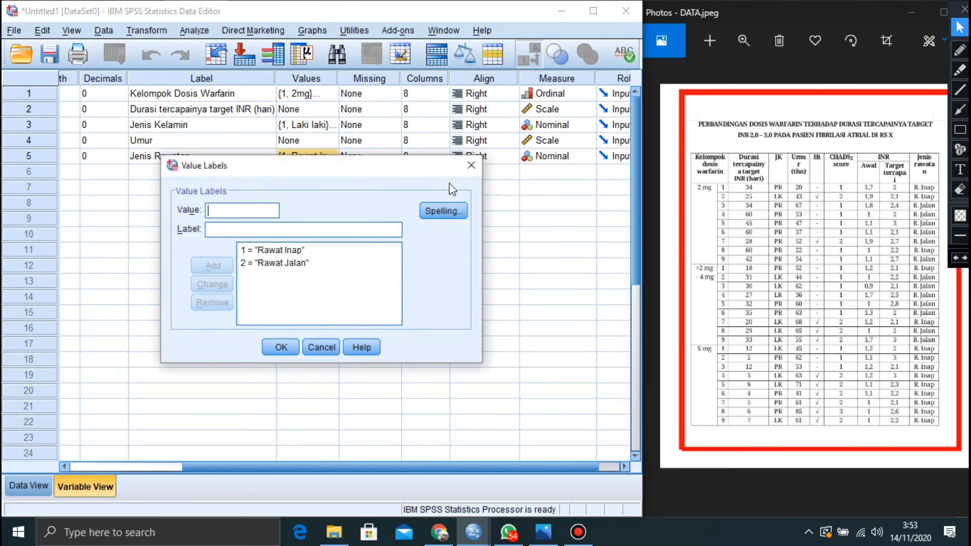
click(462, 167)
click(28, 484)
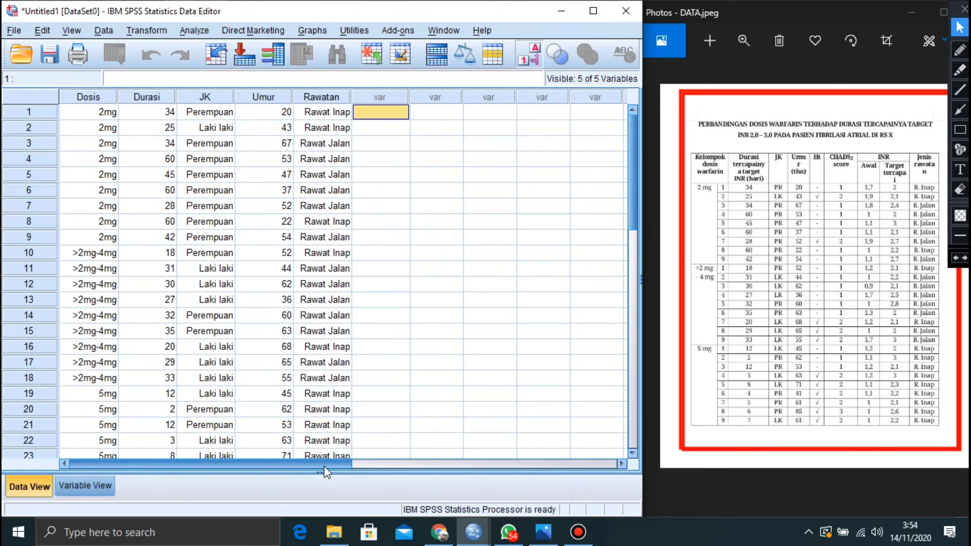
drag(331, 465, 224, 461)
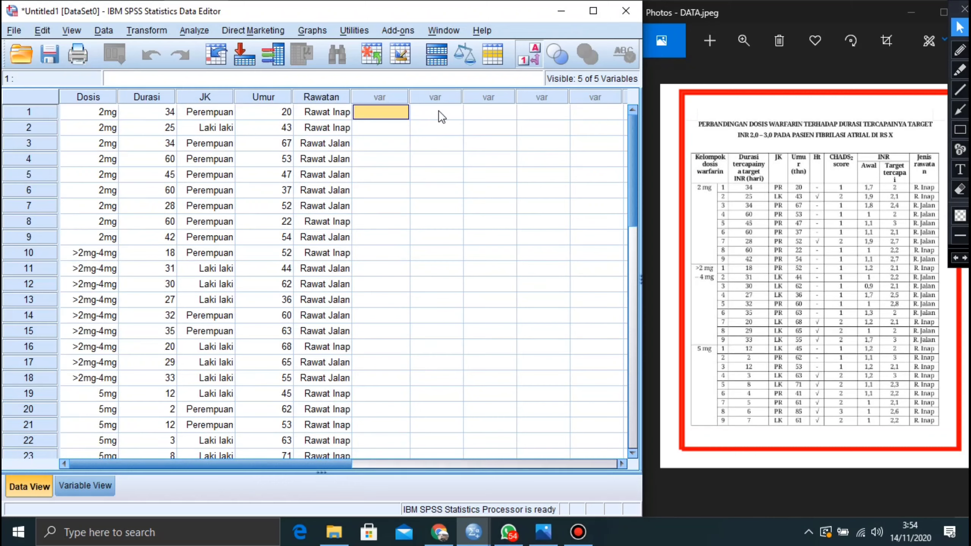
click(425, 116)
click(391, 112)
click(385, 132)
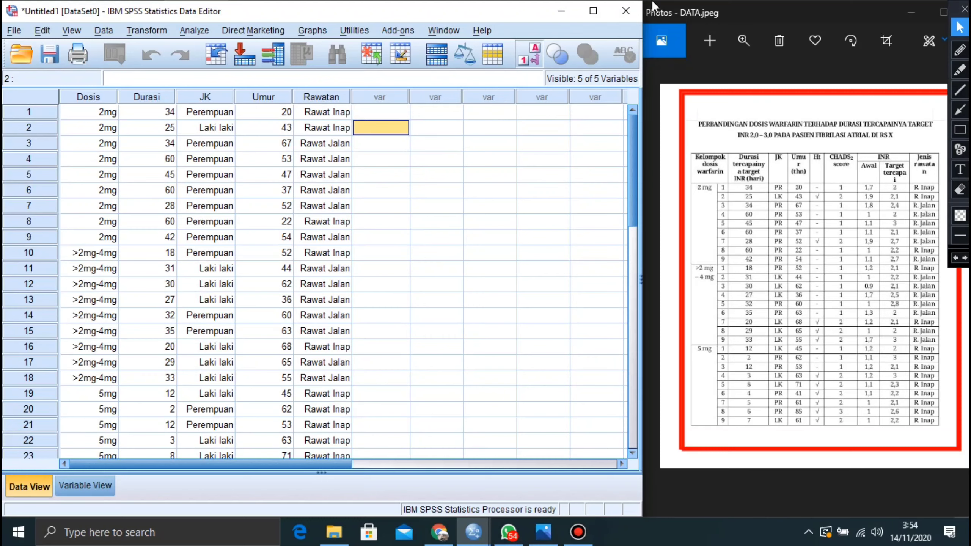
mouse_move(652, 1)
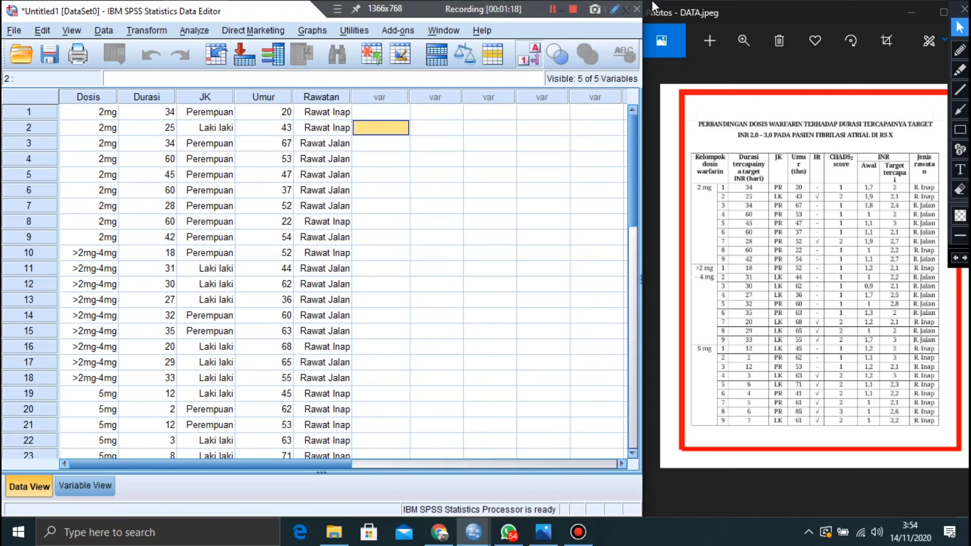
click(570, 10)
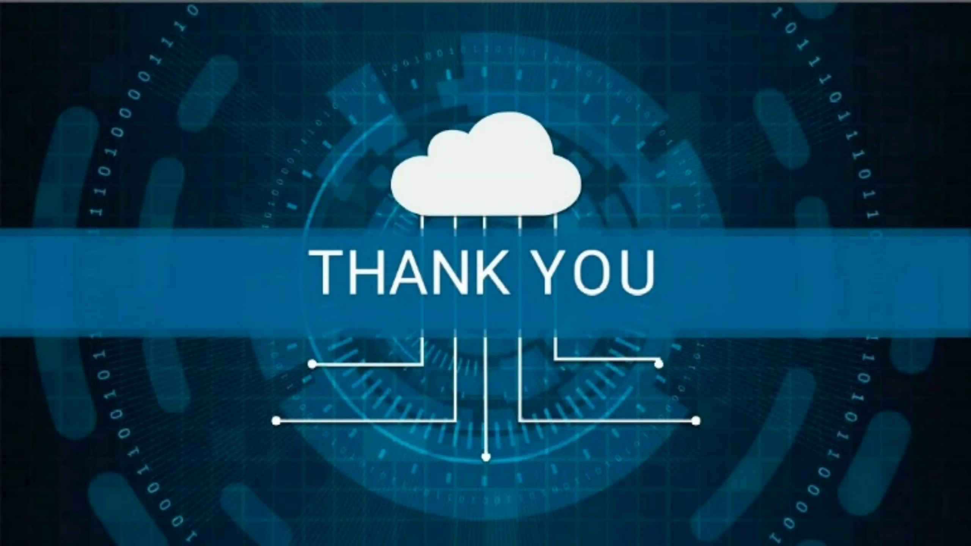